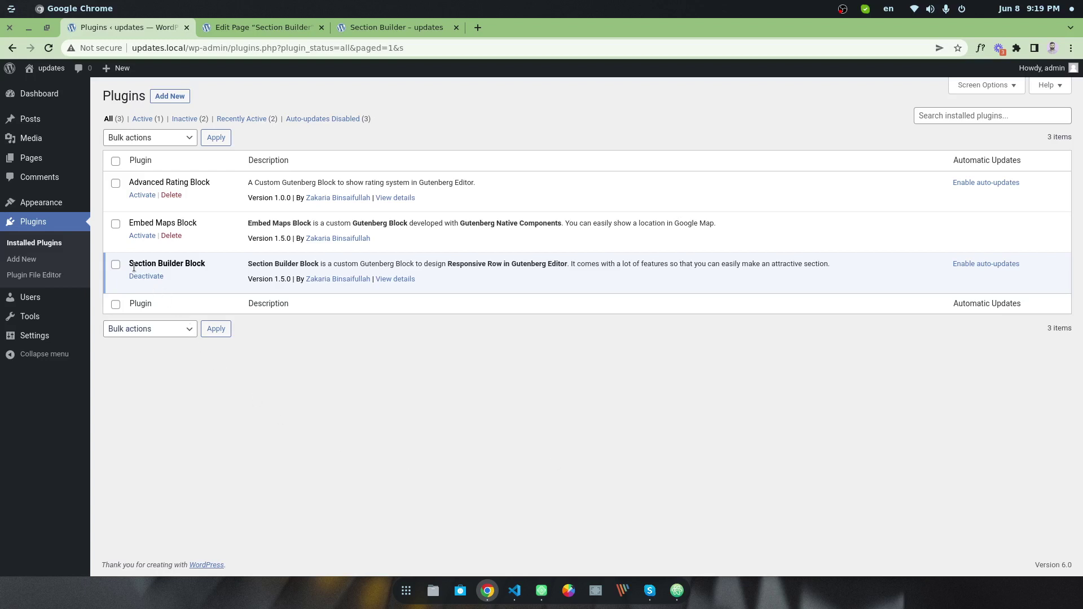
Highlight the active Section Builder Block plugin (version 1.5.0) in the Plugins list
drag(133, 267, 200, 267)
click(205, 267)
drag(204, 267, 141, 264)
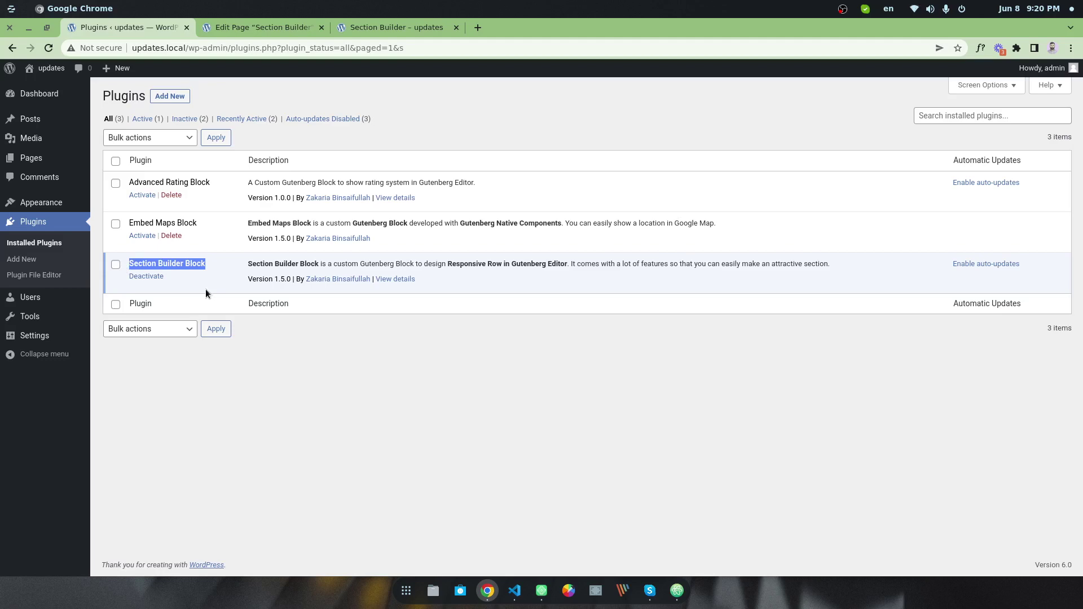
Switch to the Section Builder page editor and browse the Design blocks in the inserter
click(266, 28)
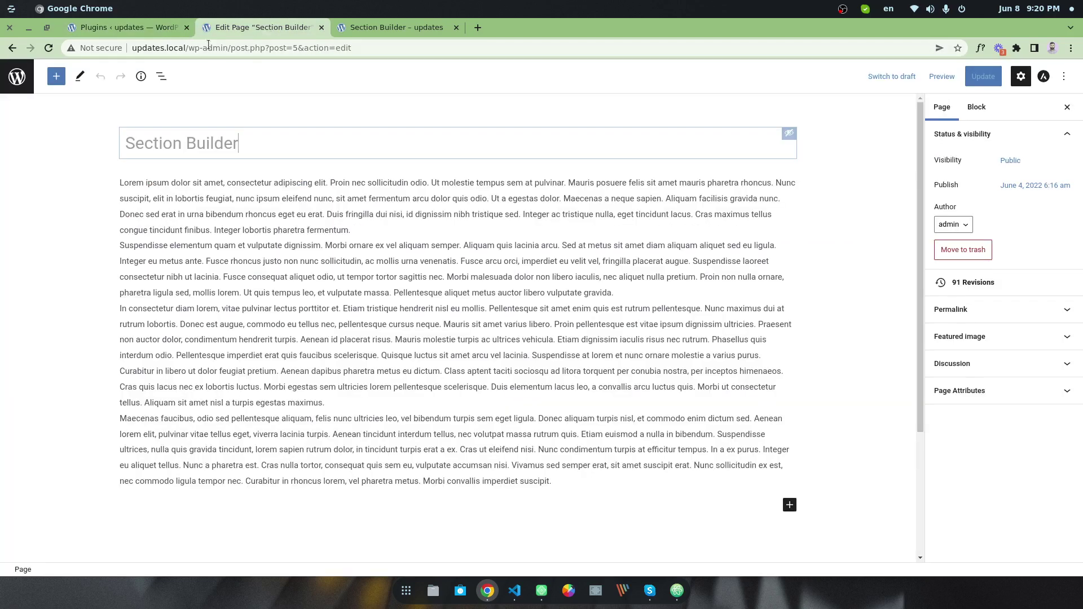
click(56, 76)
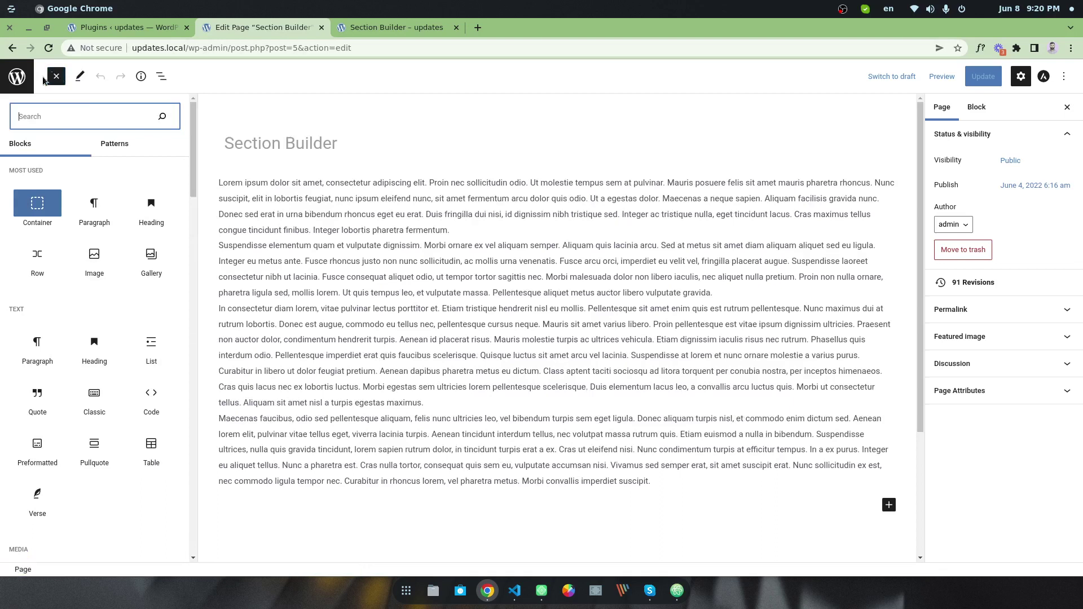
drag(193, 185, 192, 270)
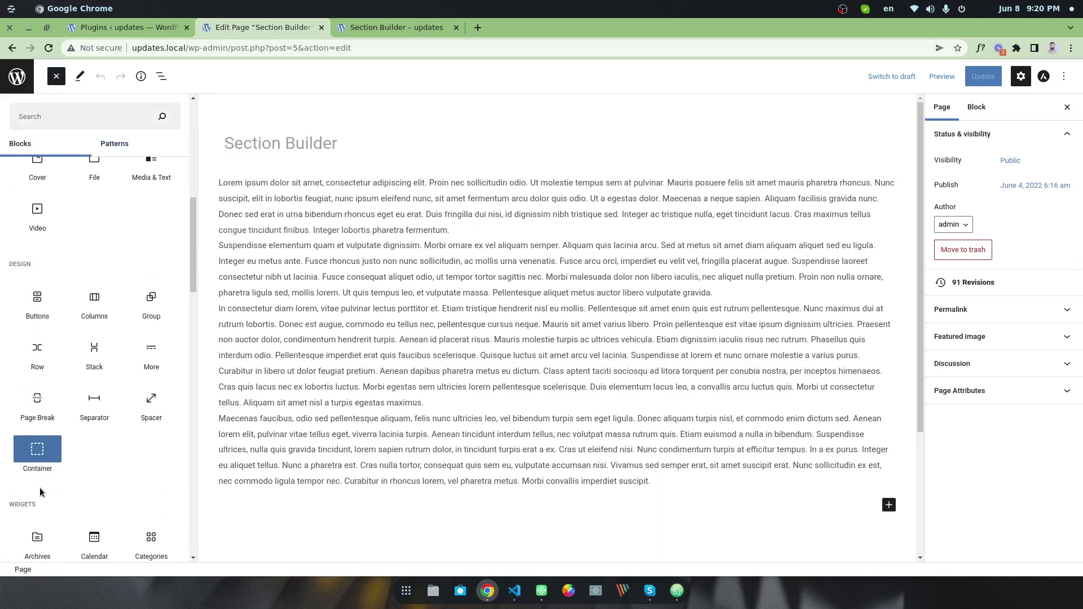
drag(8, 265, 28, 266)
mouse_move(17, 469)
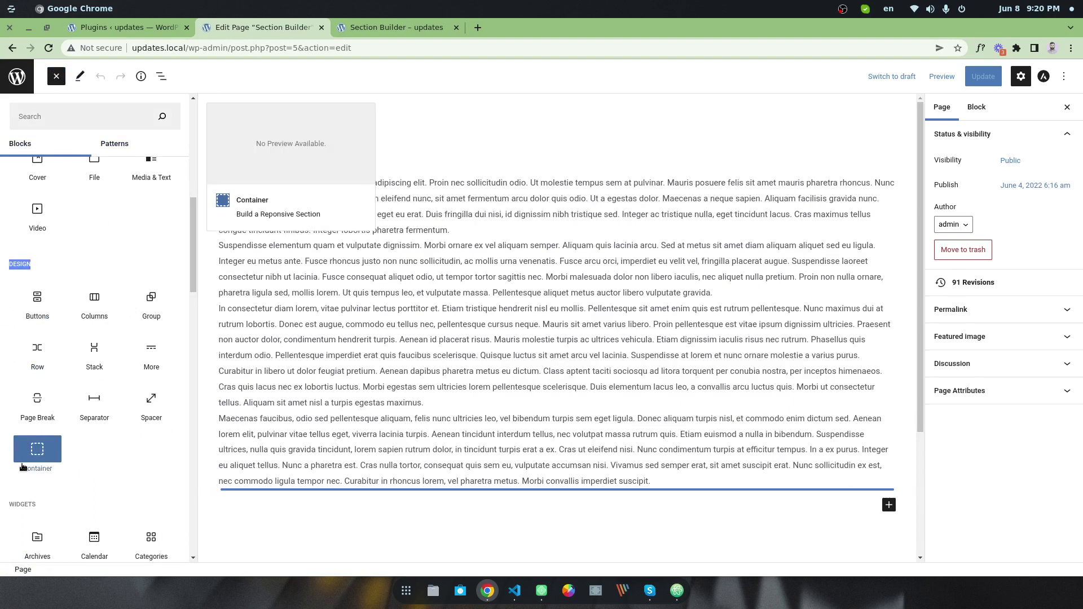
mouse_move(26, 453)
mouse_down()
mouse_move(322, 255)
mouse_move(254, 238)
mouse_move(31, 452)
mouse_up()
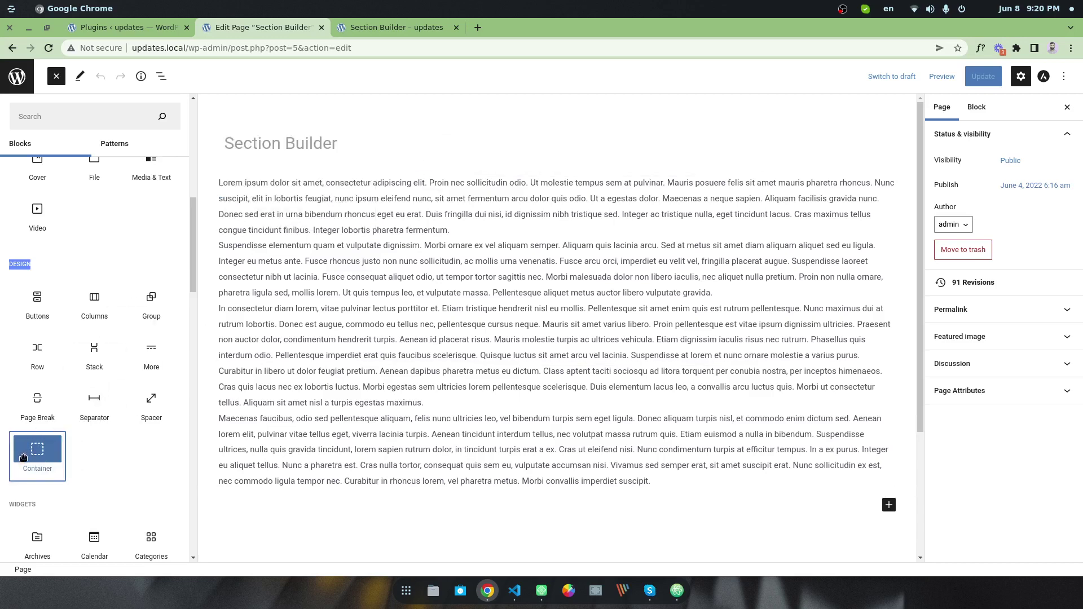
Insert a Container block from the Design group below the page title
click(347, 147)
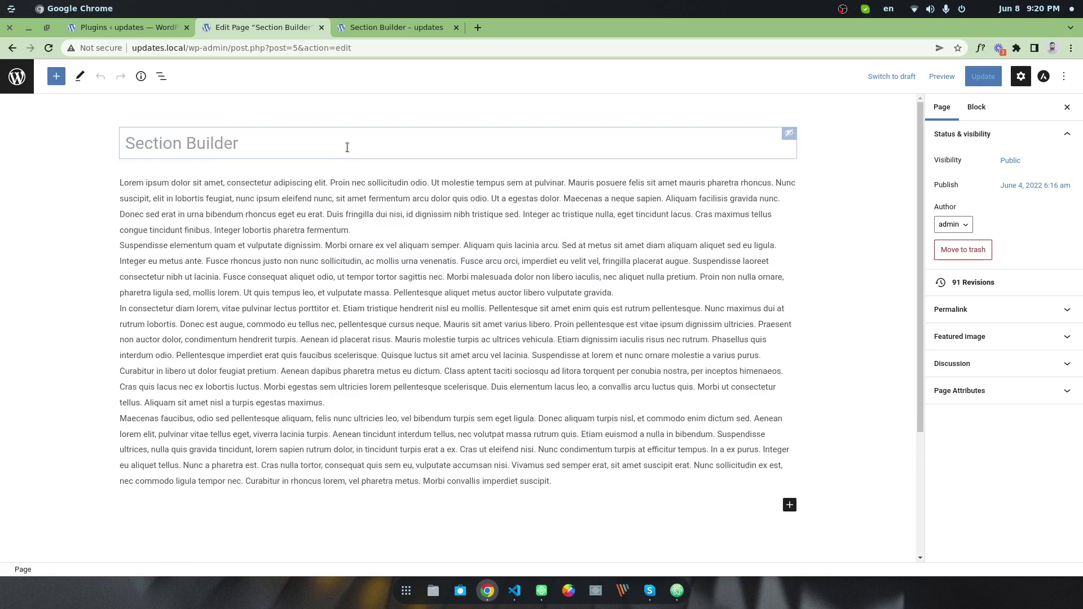
key(Return)
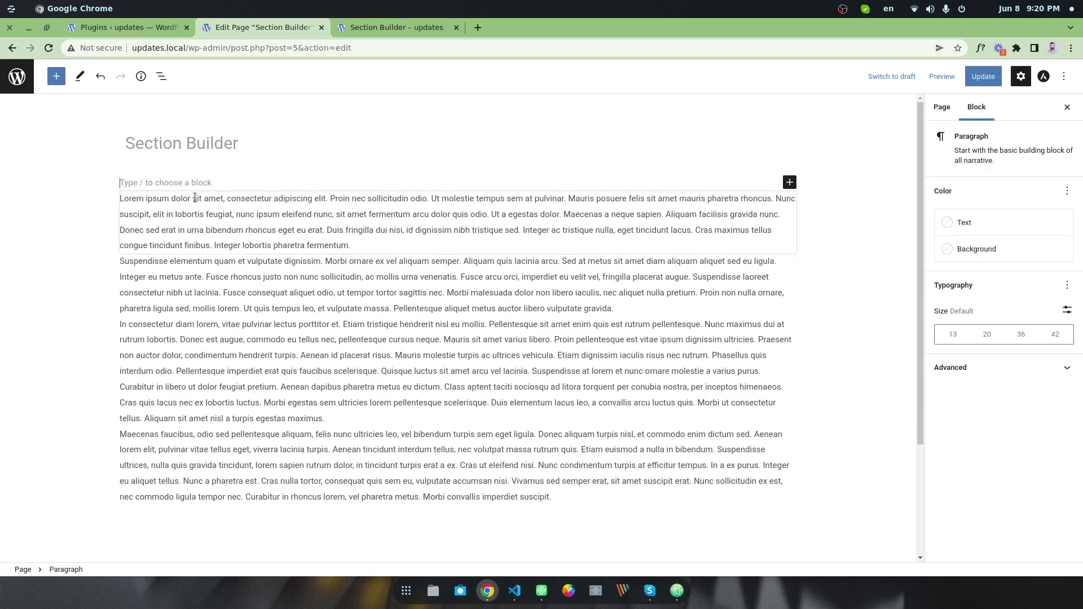
click(56, 76)
scroll(37, 366, down, 8)
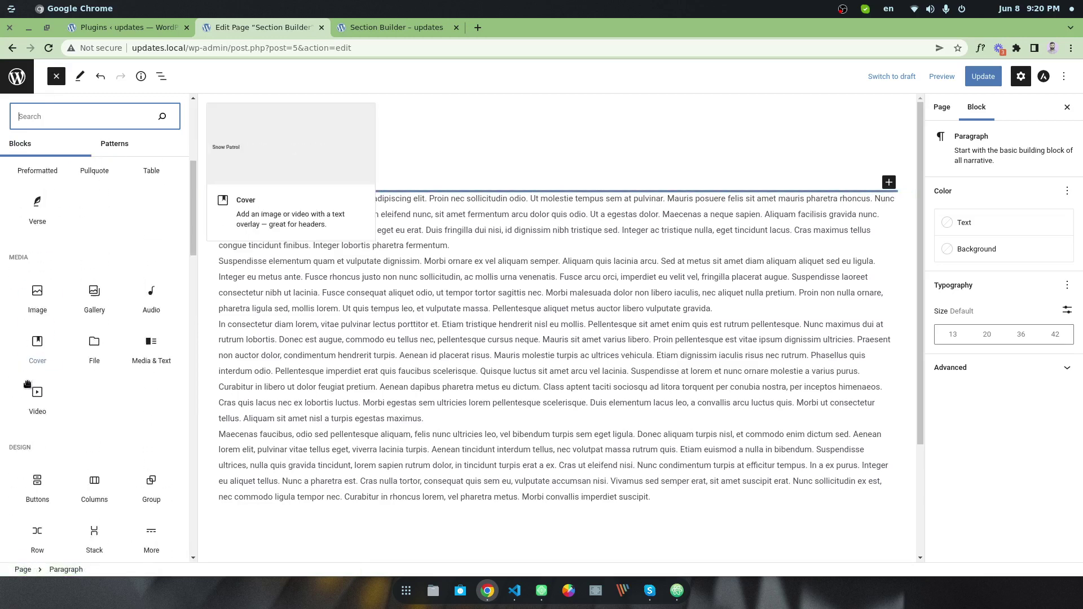
click(27, 399)
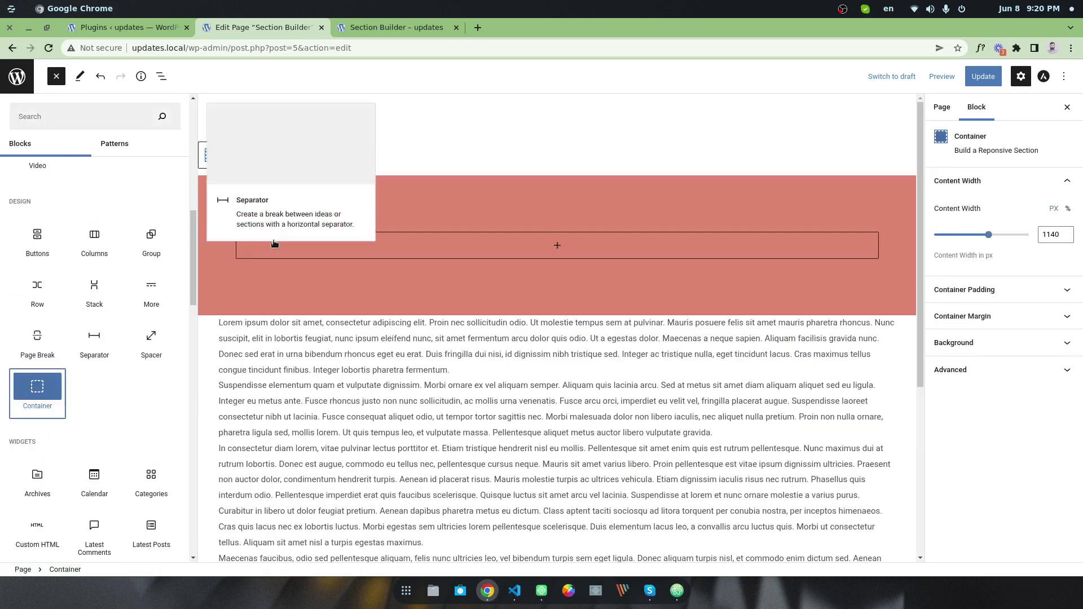
Close the block list and dismiss the container's quick block picker
click(450, 202)
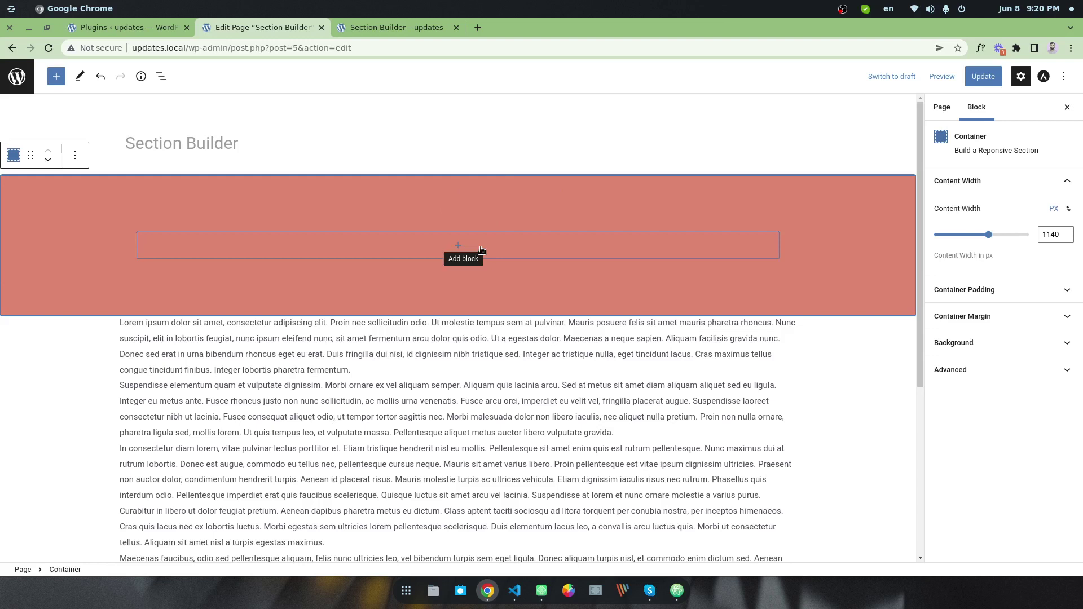
click(460, 244)
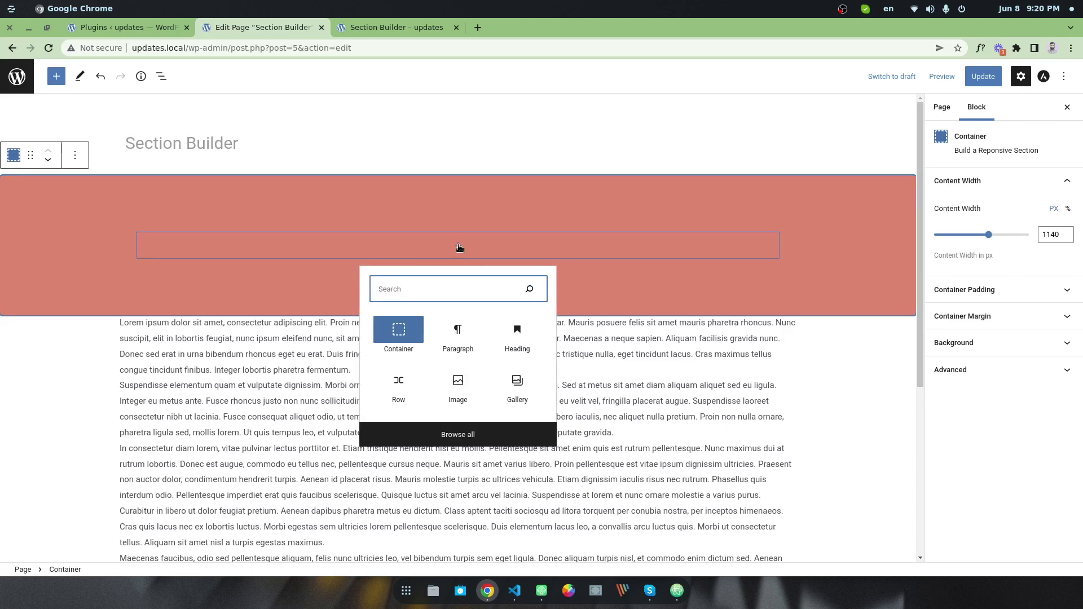
click(752, 201)
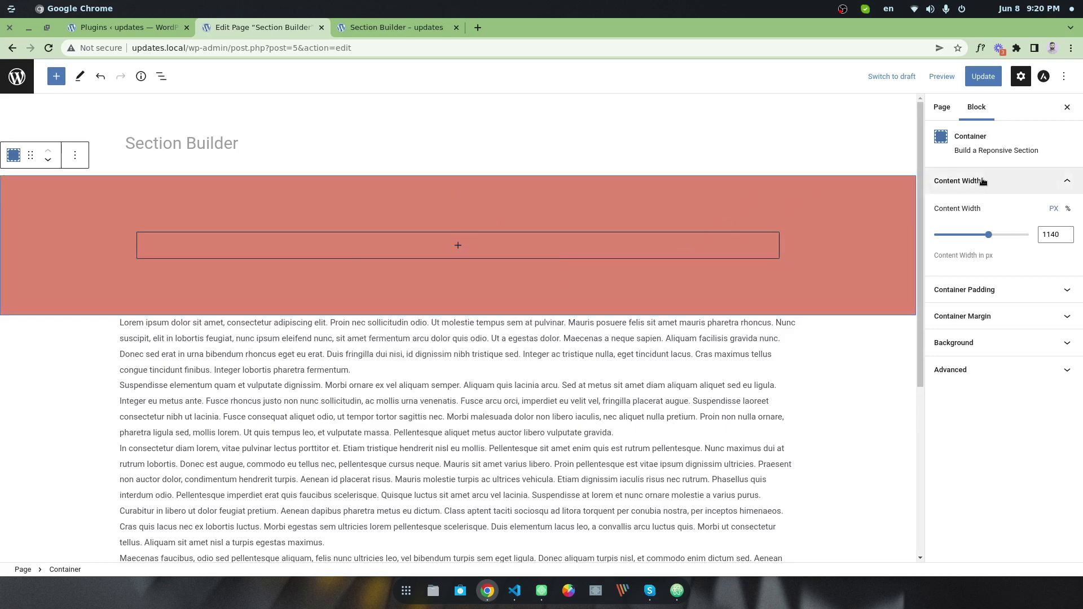
Toggle the Content Width panel, then reveal Container Padding at 100/15/100/15 px
click(982, 181)
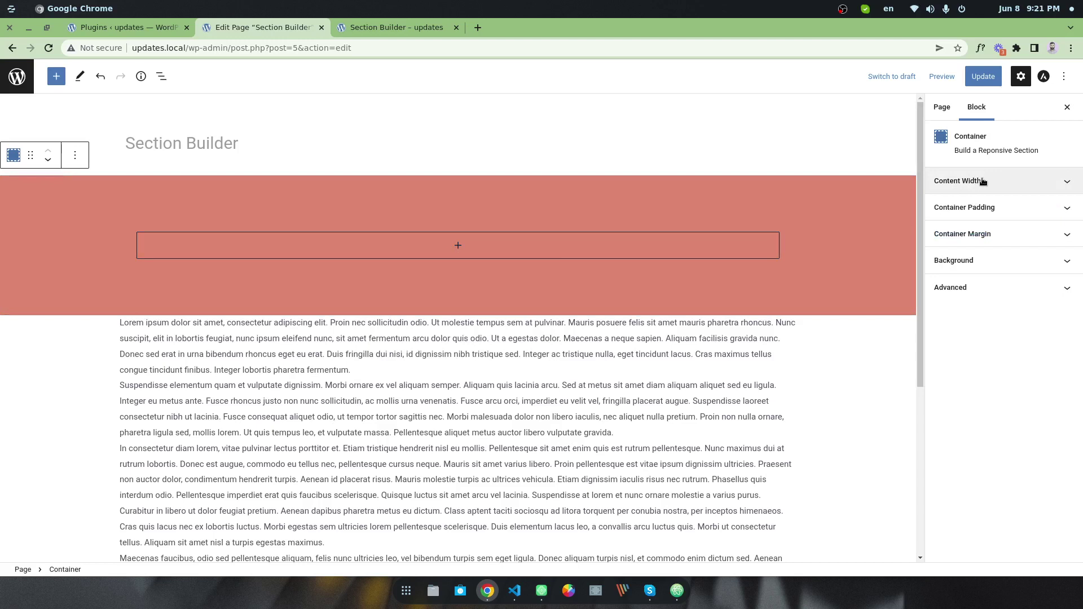
click(971, 188)
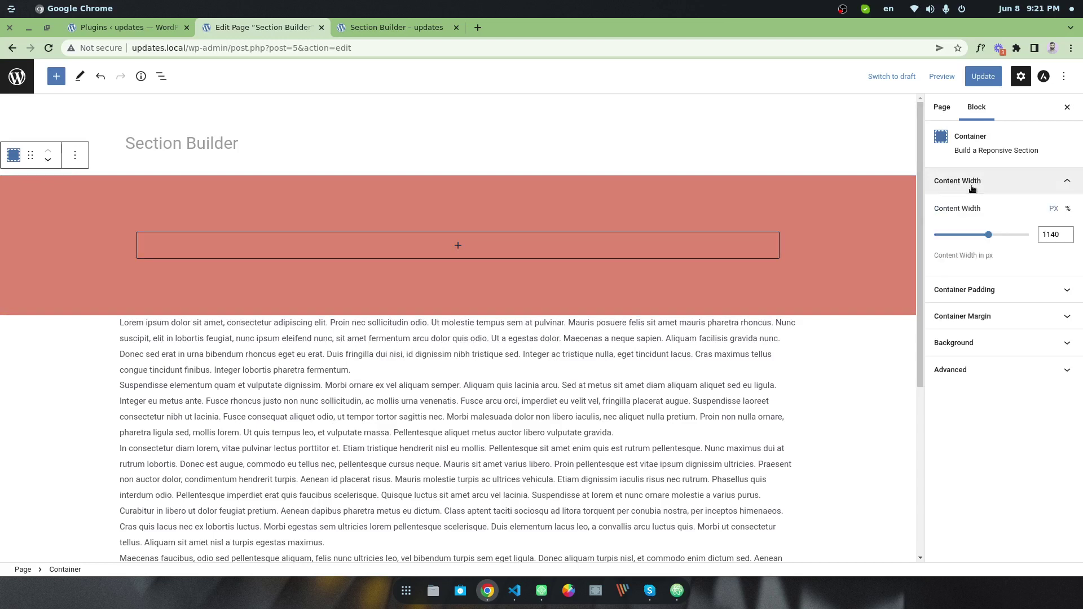
click(971, 188)
click(971, 188)
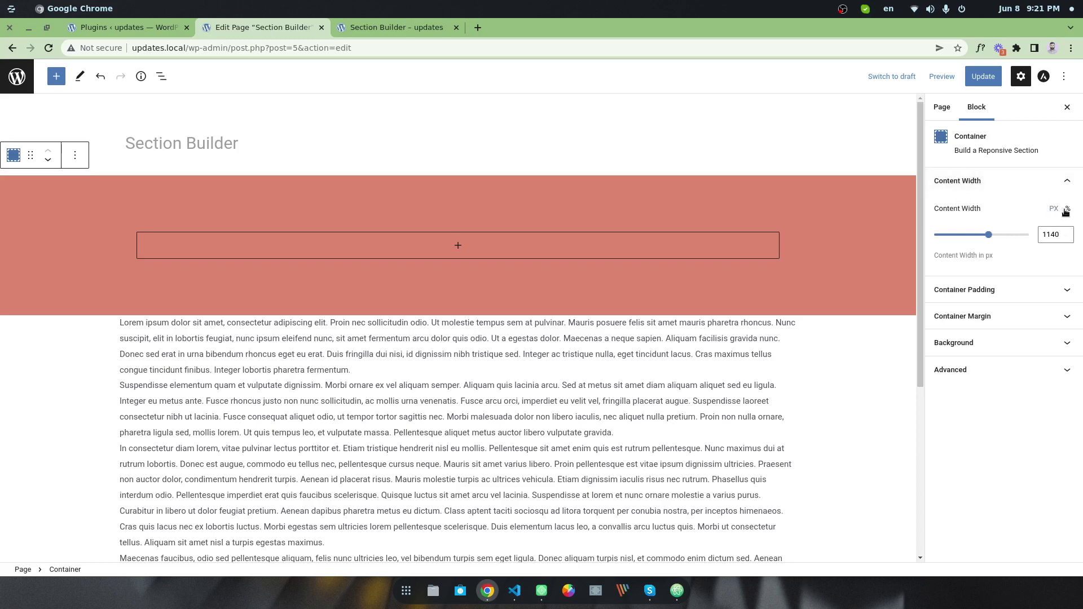
click(1026, 181)
click(993, 209)
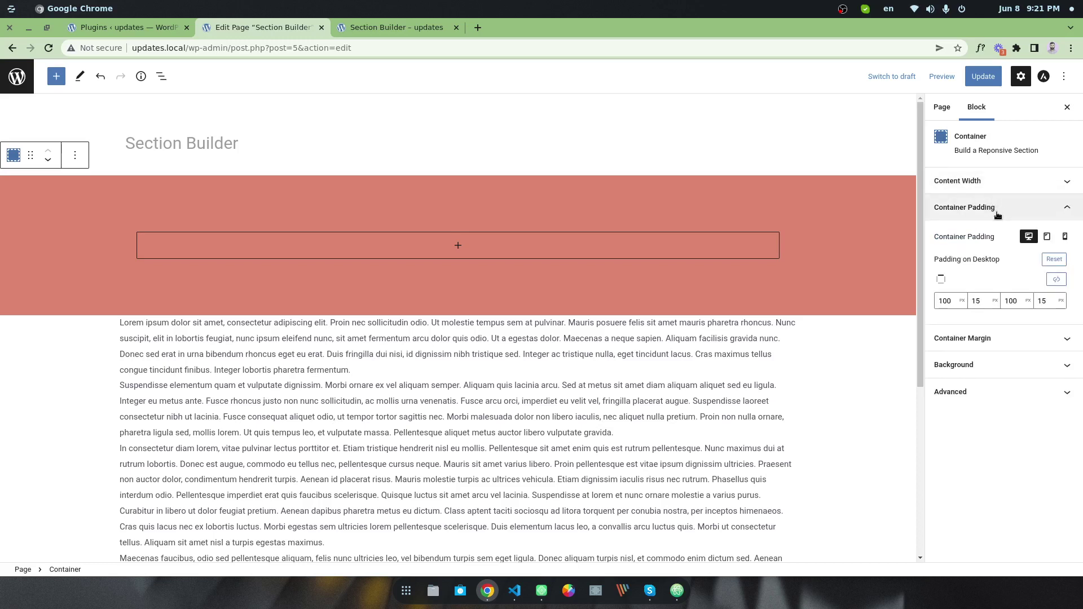
Compare tablet (70/15/70/15 px), mobile and desktop padding values
click(1047, 238)
click(1065, 239)
click(1029, 237)
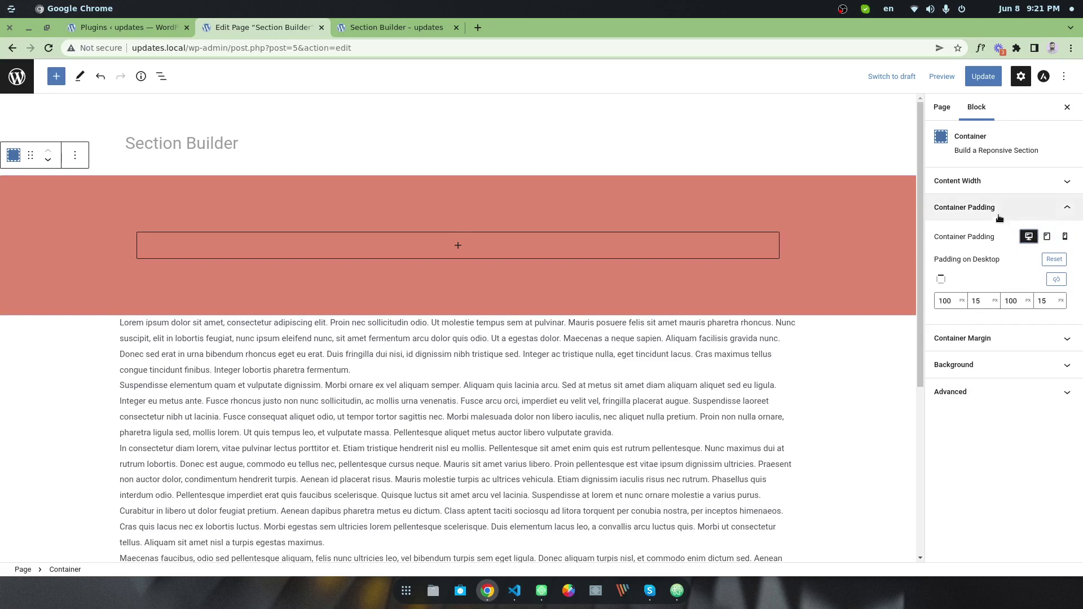
click(1000, 219)
Check the 0 desktop Container Margin, then reveal the red Background settings
click(967, 234)
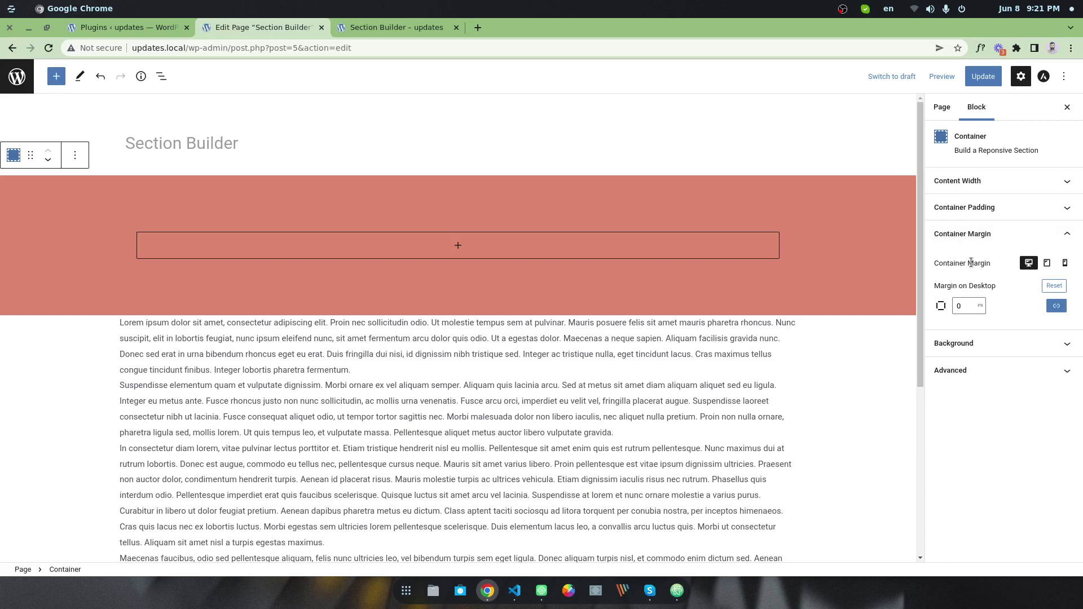
click(971, 233)
click(976, 260)
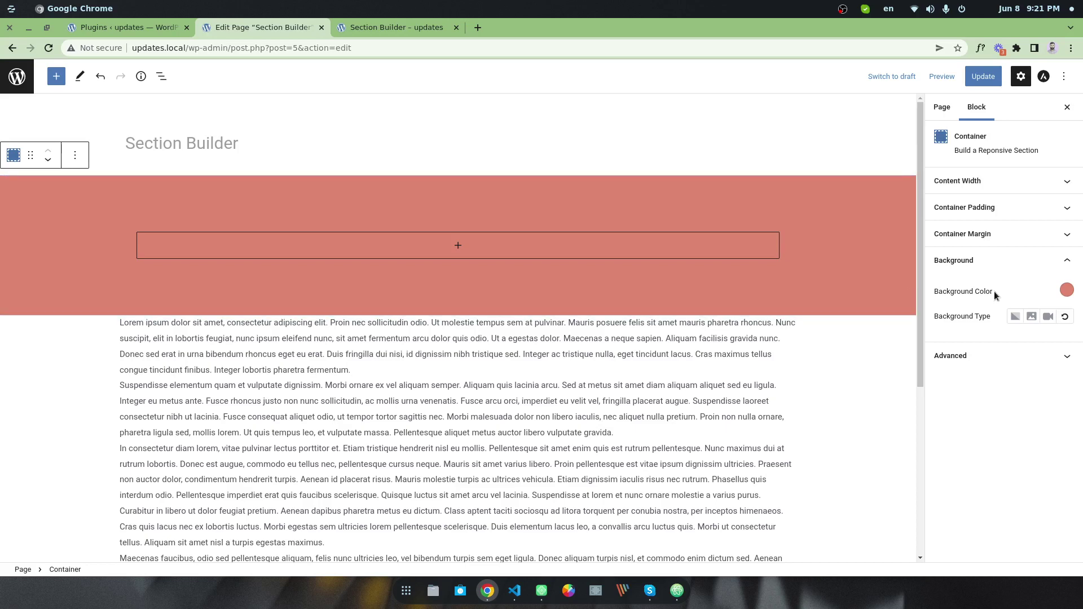
Change the Container background from red to dark brown and review the background type options
drag(931, 307, 987, 293)
click(1056, 291)
click(1071, 292)
drag(1047, 331, 987, 386)
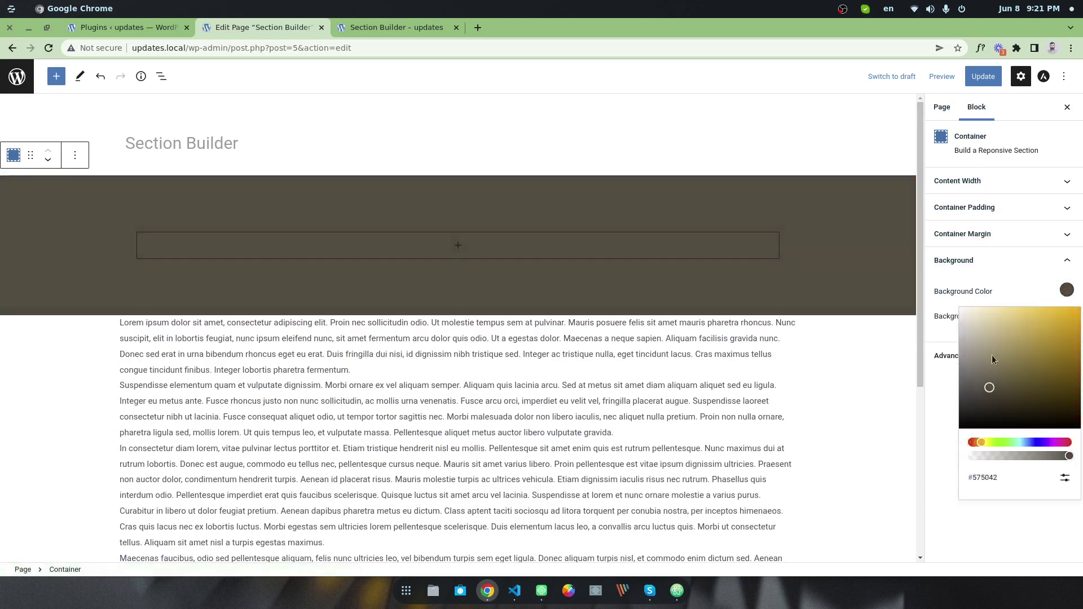
click(1011, 296)
drag(994, 319, 937, 316)
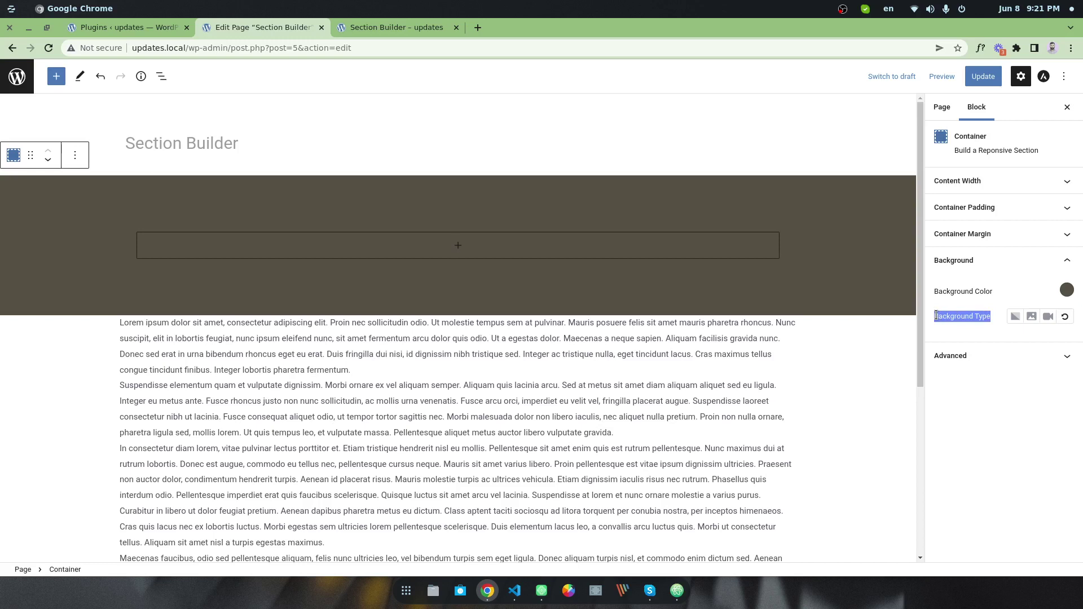
drag(936, 316, 935, 316)
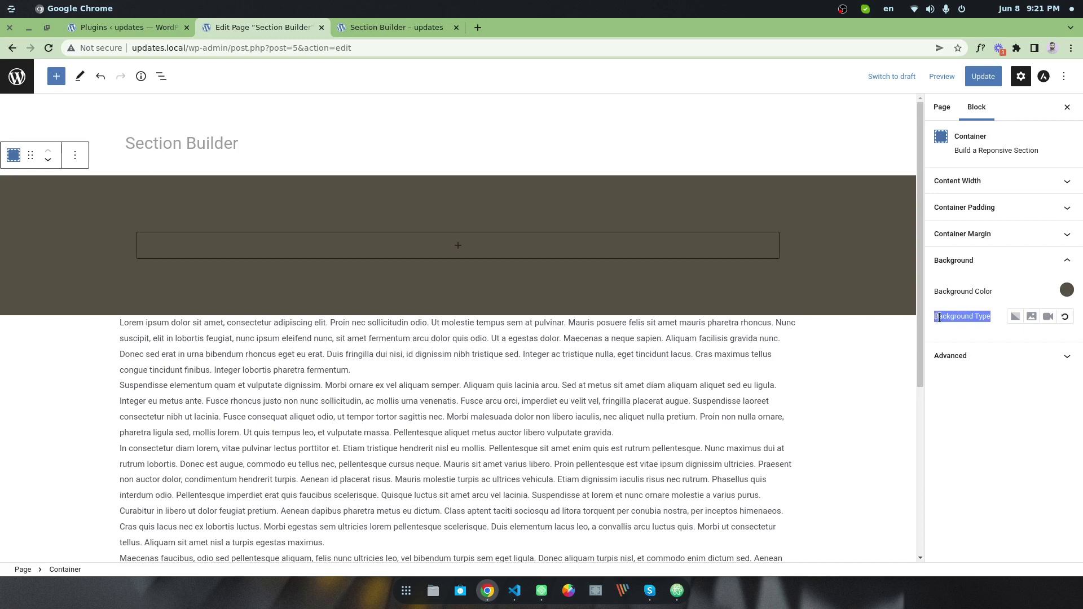
click(984, 327)
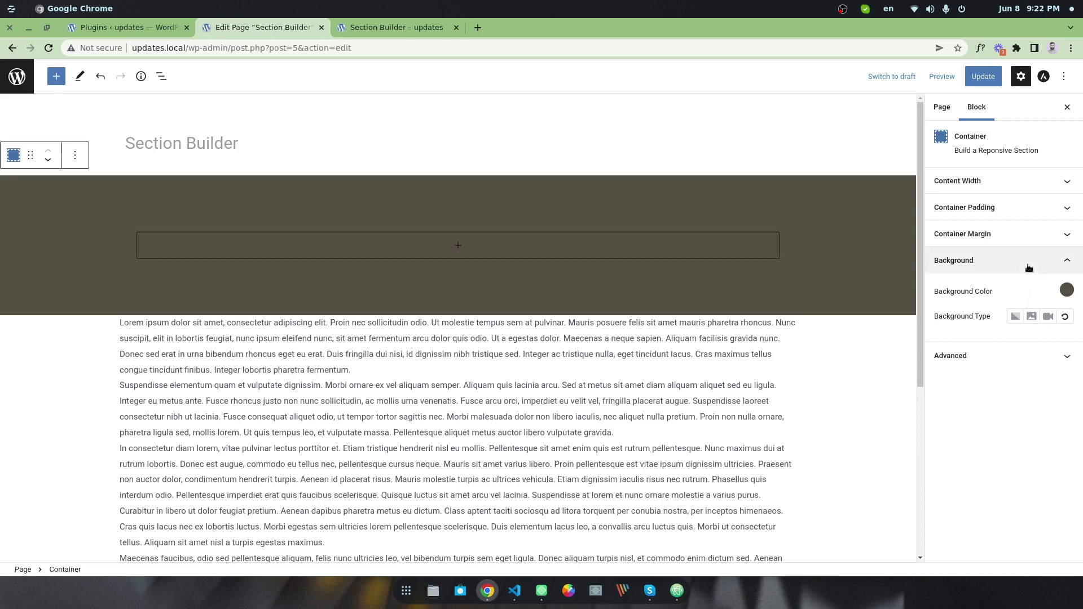
Inspect the Content Width px/% units and the 1140 width value
click(1041, 181)
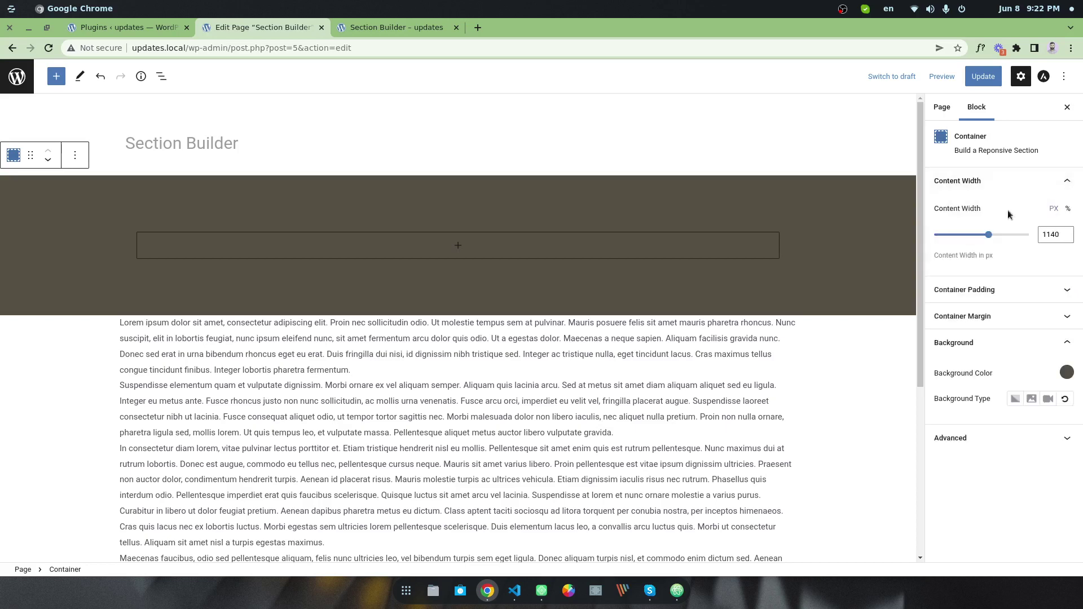
drag(981, 208, 1054, 247)
click(1054, 208)
double_click(1058, 234)
click(973, 181)
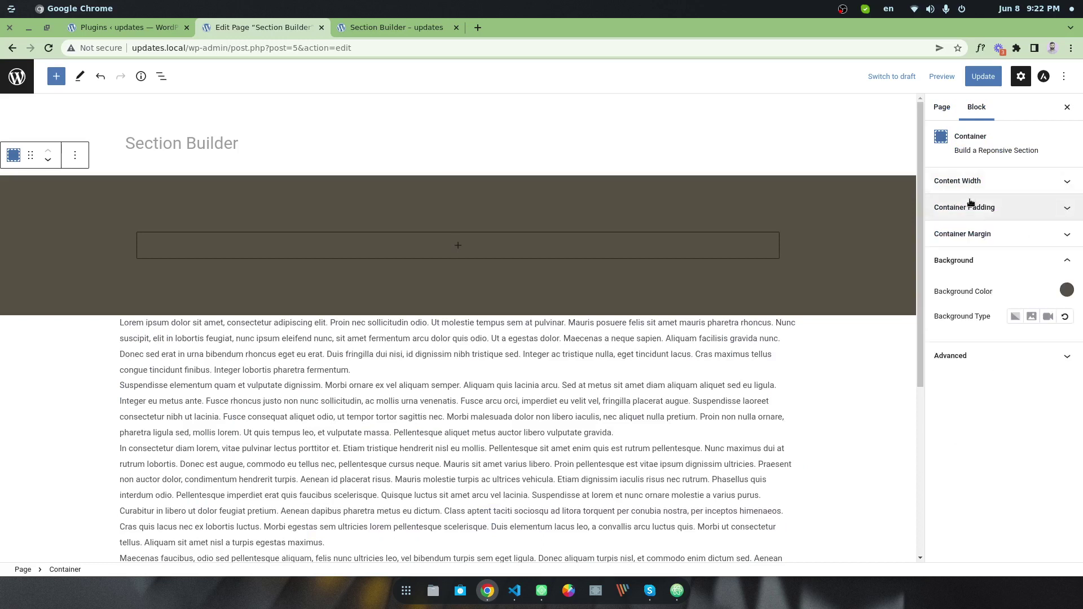
Change the desktop top and bottom padding from 100 to 200 px
click(971, 205)
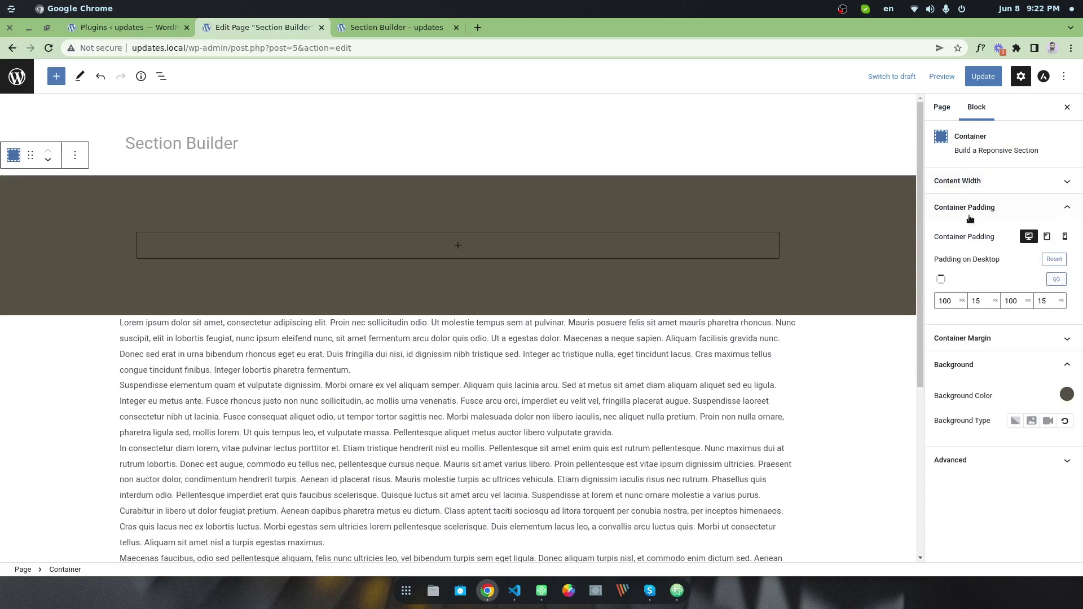
click(967, 213)
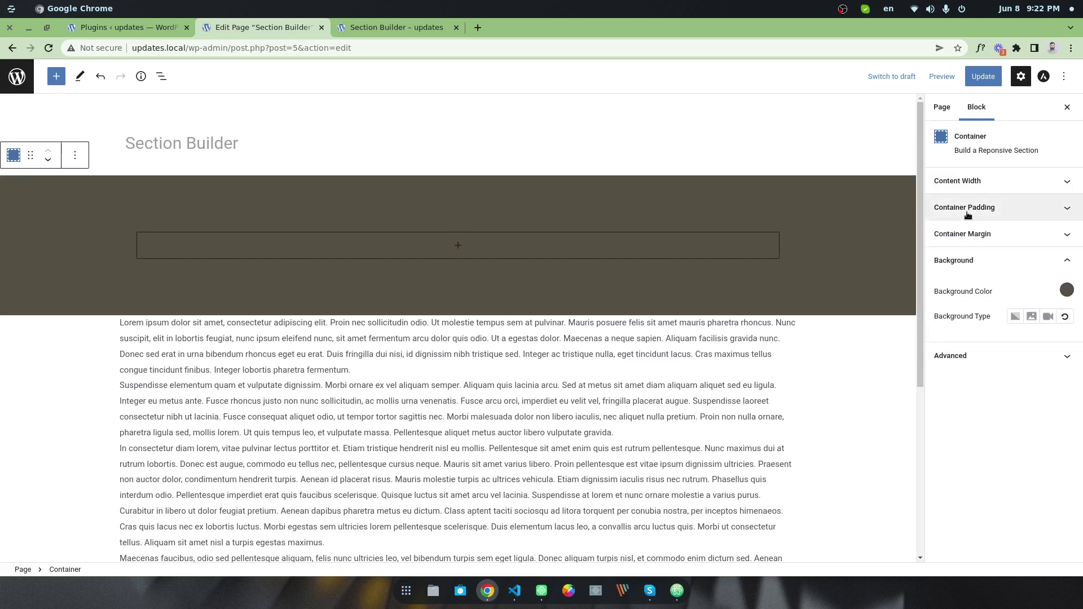
click(968, 215)
drag(948, 301, 938, 299)
click(943, 300)
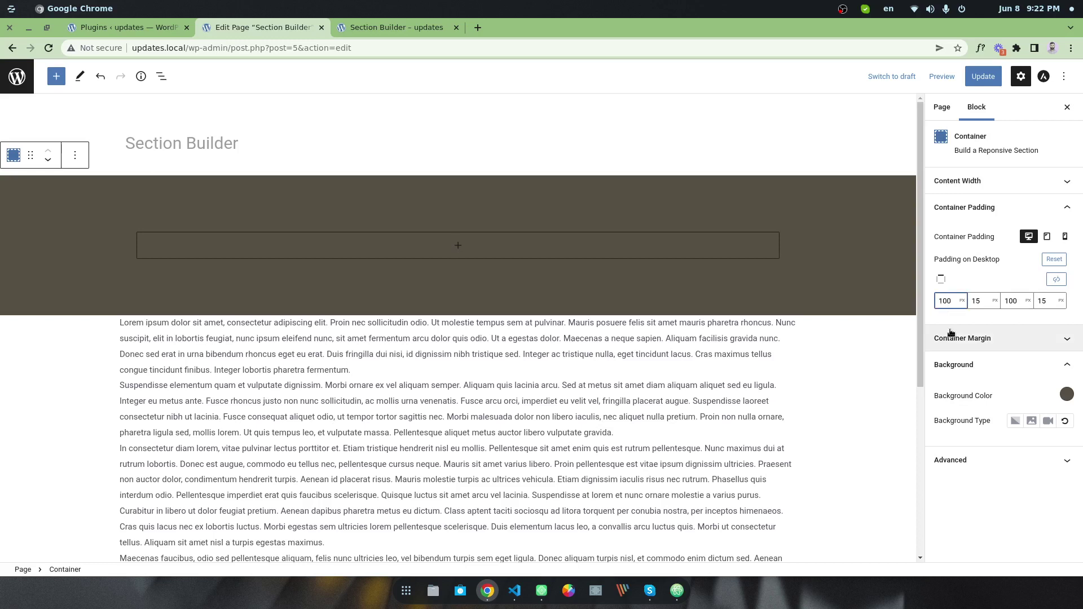
click(1009, 302)
drag(1010, 302, 1004, 296)
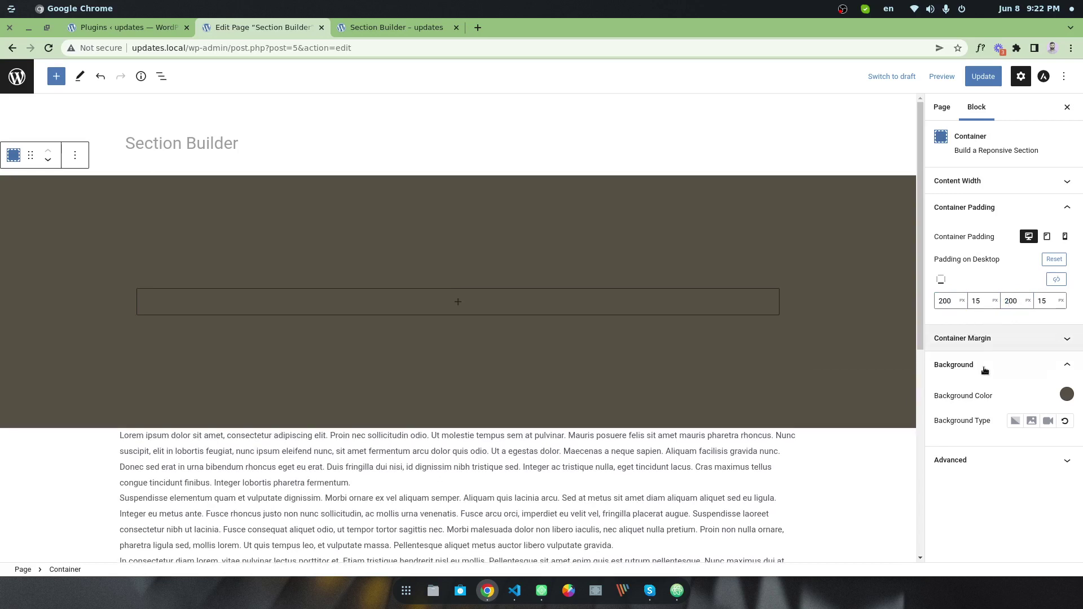
Confirm the 200 px bottom padding and make the Container background pure black (#000000)
click(952, 237)
click(965, 207)
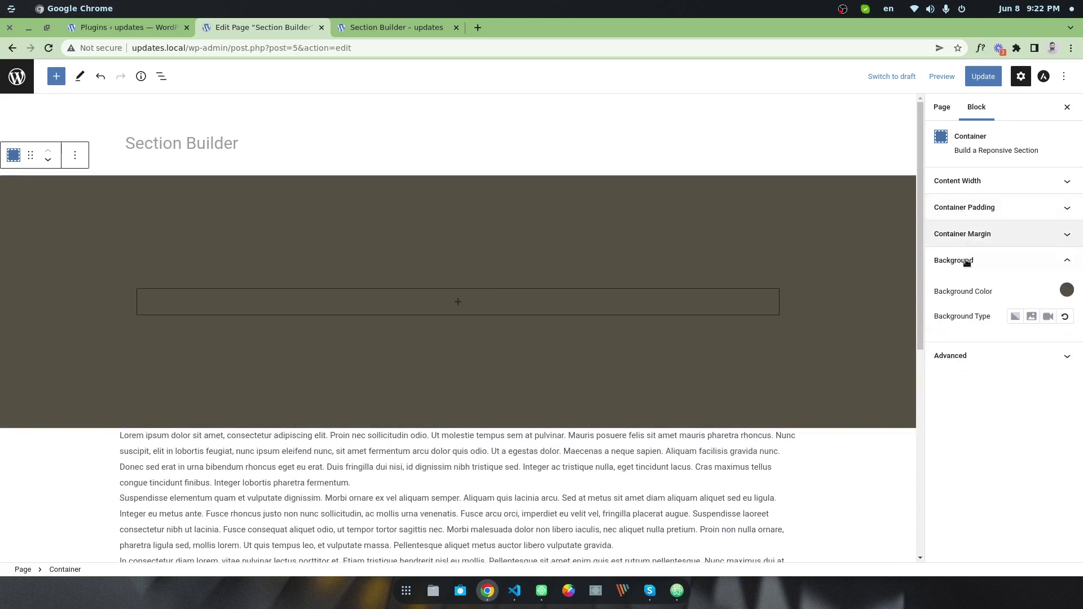
click(1067, 289)
drag(982, 333, 963, 430)
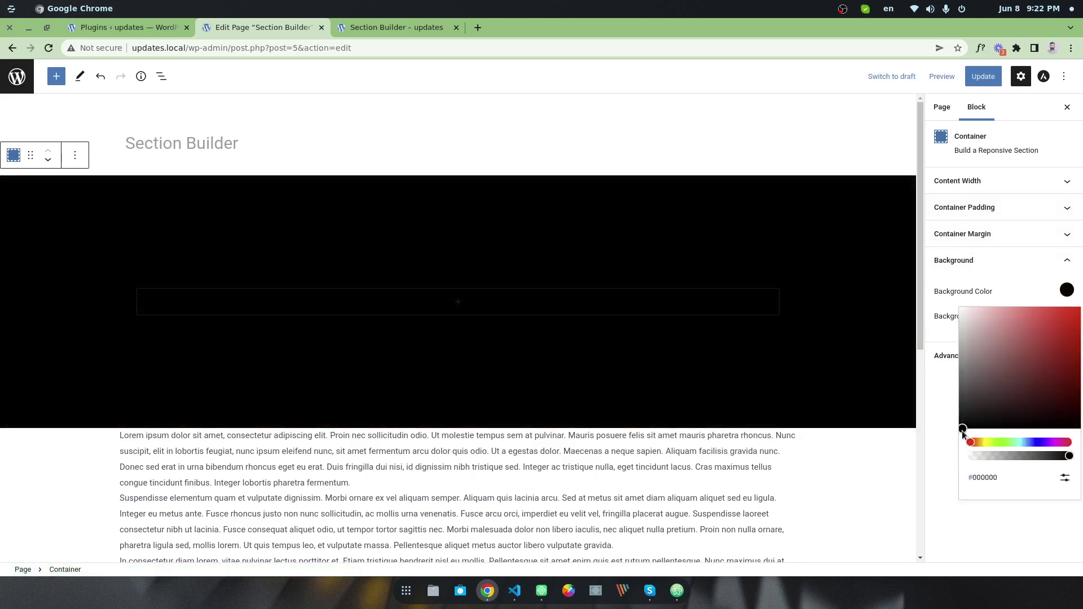
click(1035, 289)
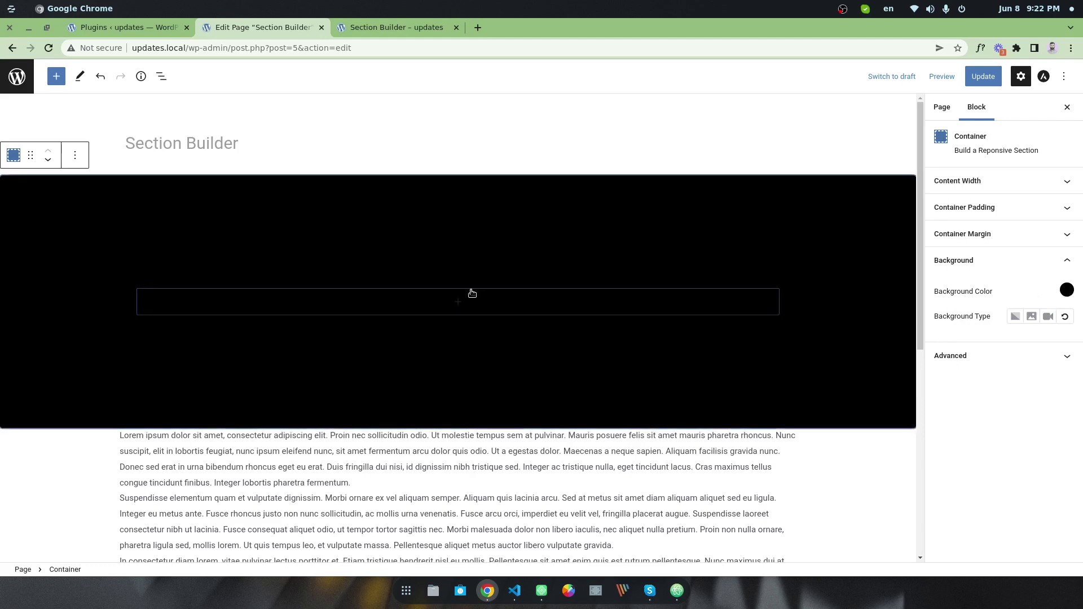
click(458, 300)
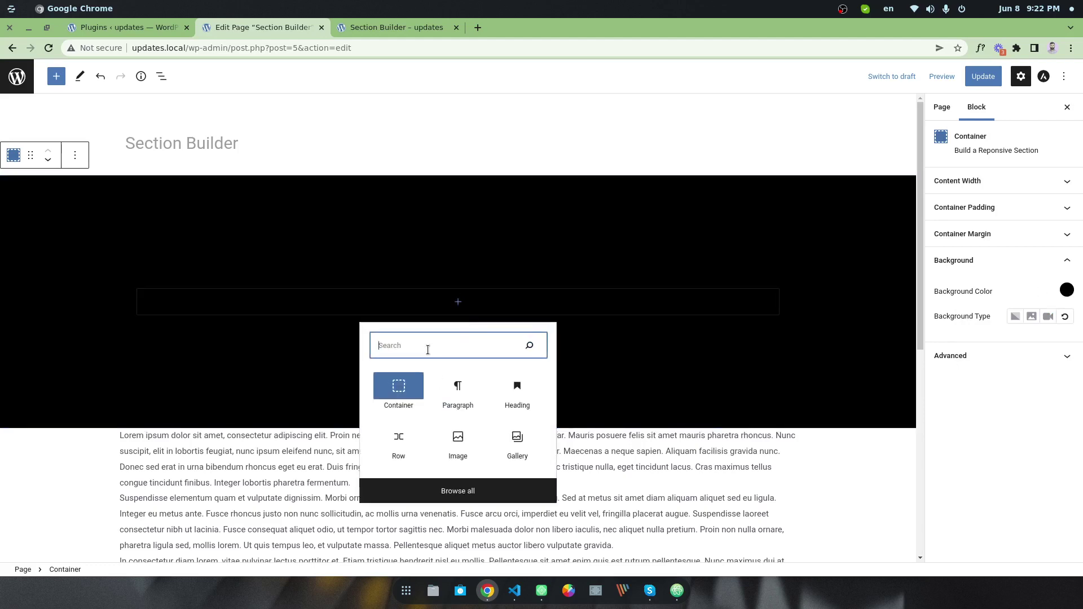
Add a centre-aligned 'Hello World' Heading inside the container
text(head)
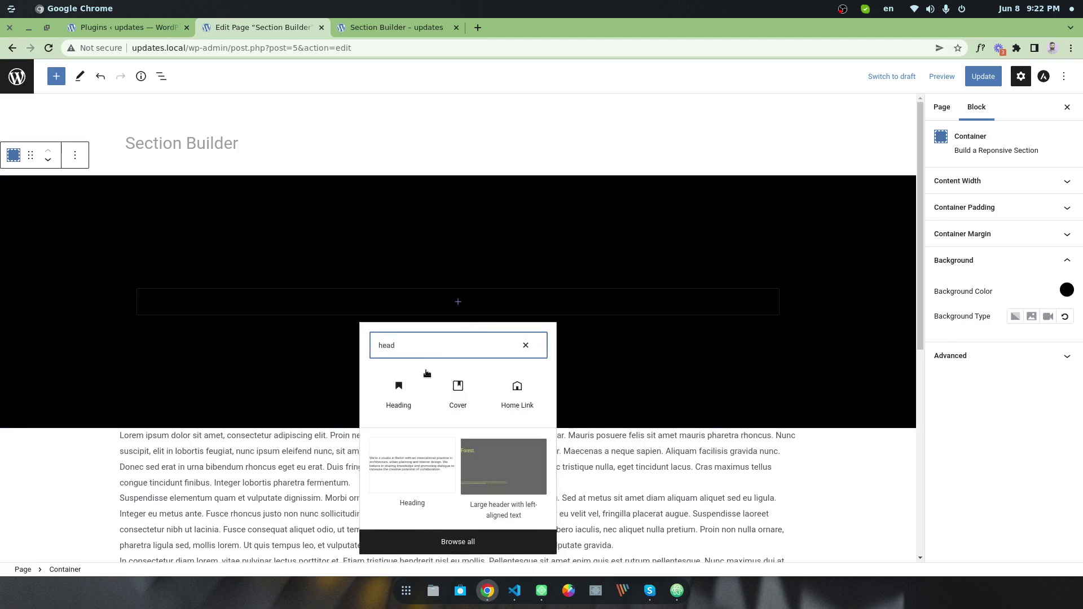
click(400, 395)
scroll(394, 314, down, 2)
text(H)
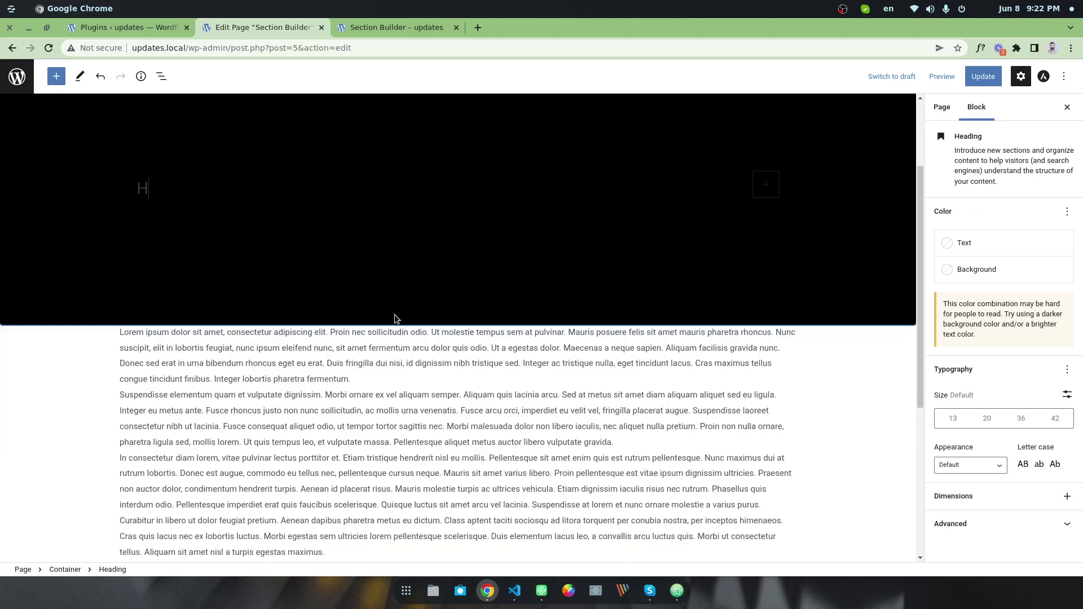
text(ello World)
click(263, 158)
click(308, 213)
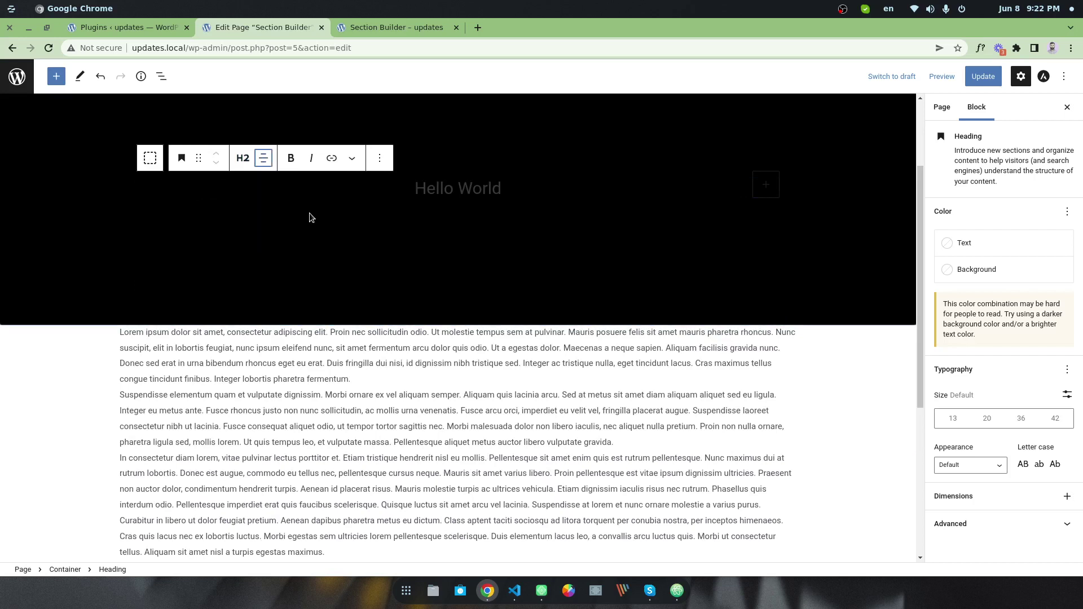
Make the heading text white and update the page
click(967, 244)
click(883, 305)
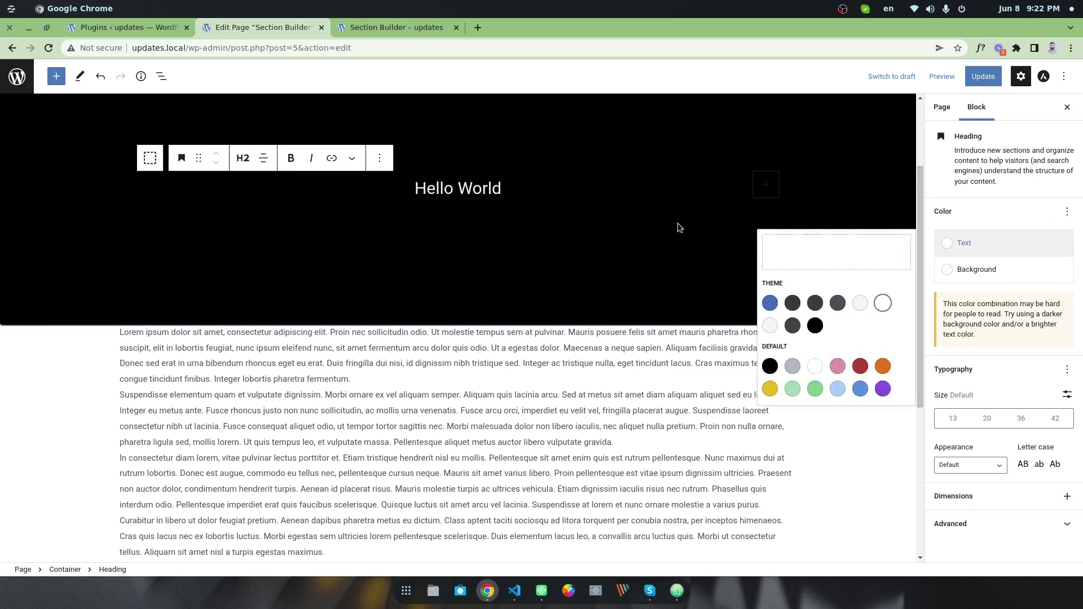
click(999, 77)
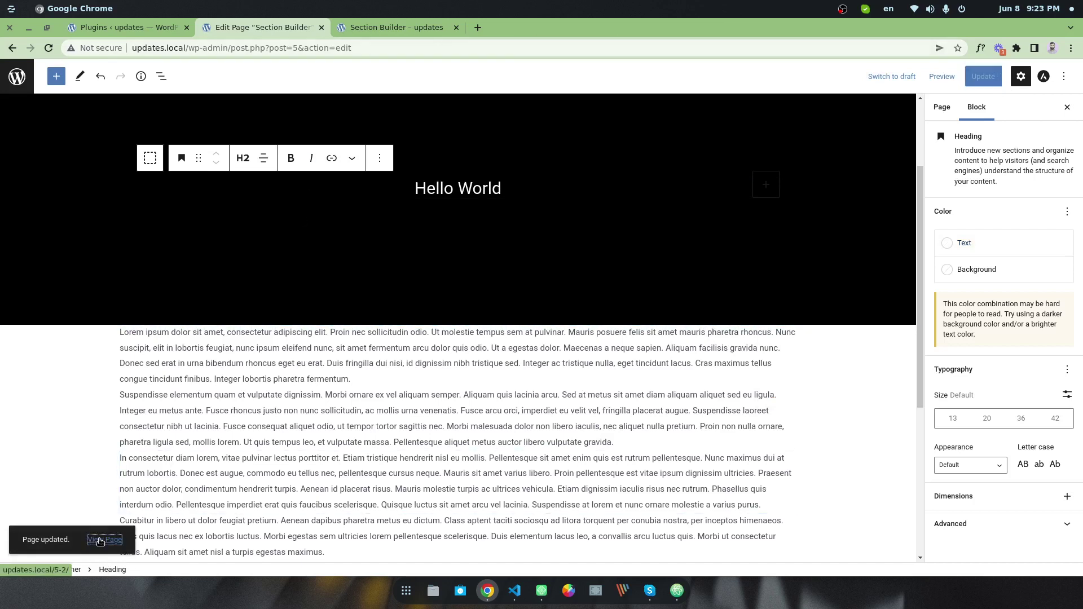
Open the live page in a new tab and check the centred white Hello World heading
middle_click(104, 539)
click(408, 25)
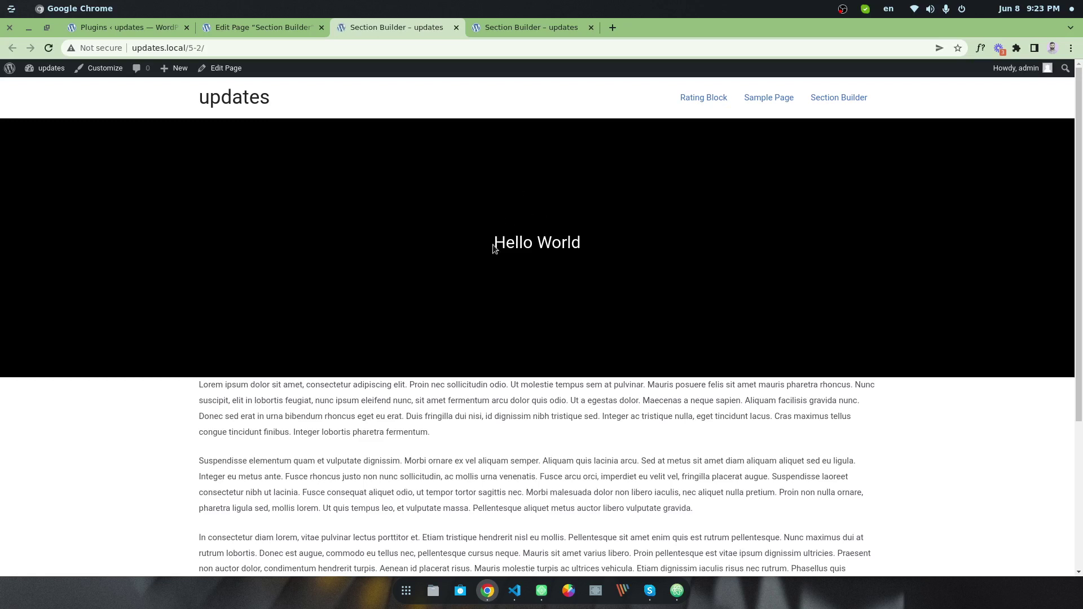
drag(493, 244, 621, 242)
click(341, 357)
drag(199, 386, 237, 387)
Give the Container an unlinked 50 px bottom margin and update the page
click(248, 401)
click(293, 28)
click(659, 308)
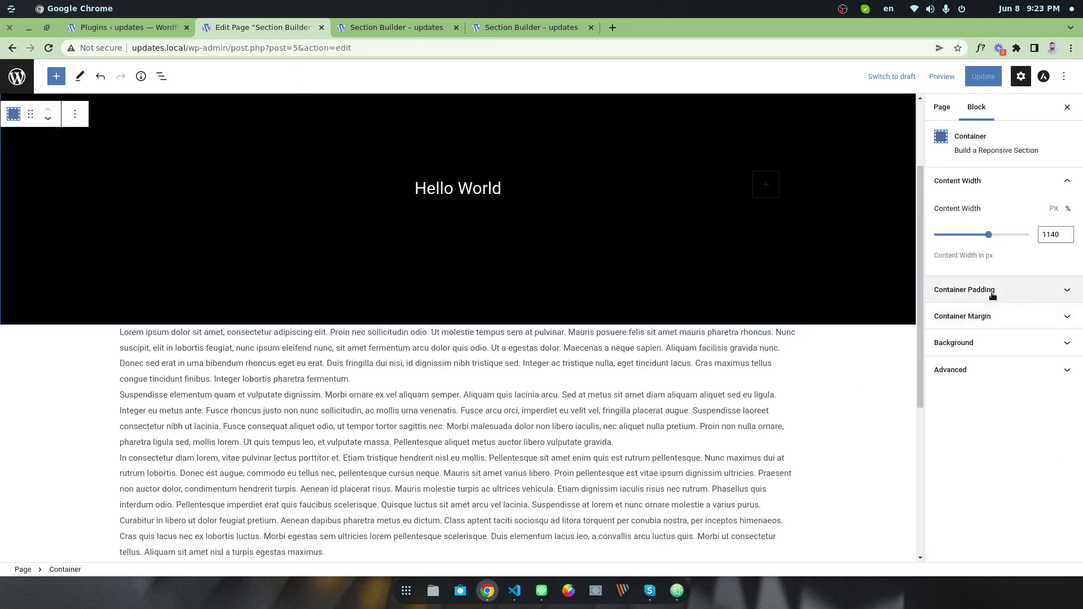
click(993, 316)
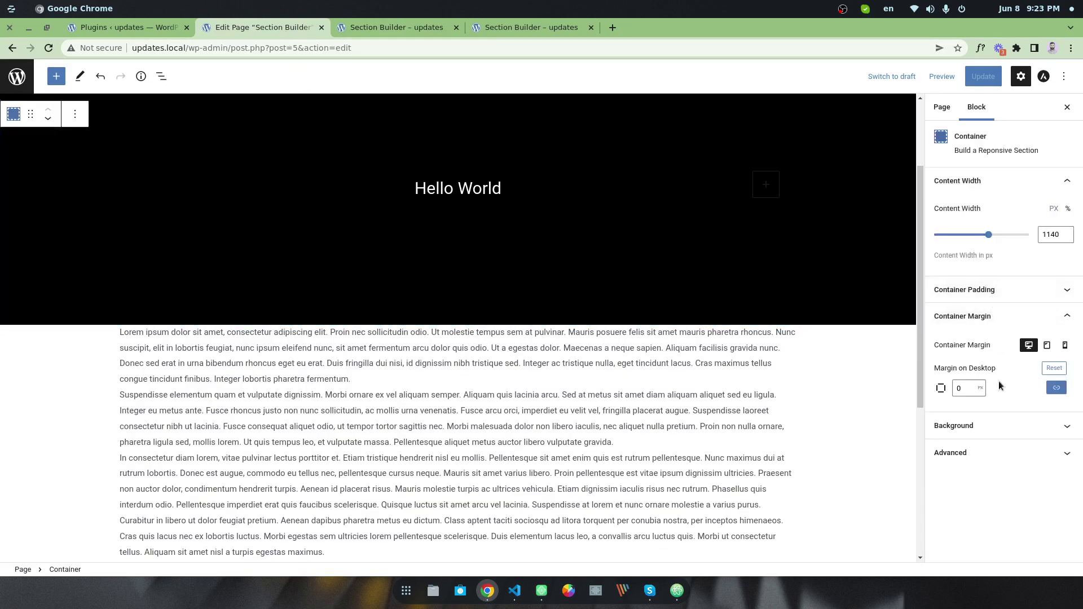
click(1056, 388)
click(1007, 411)
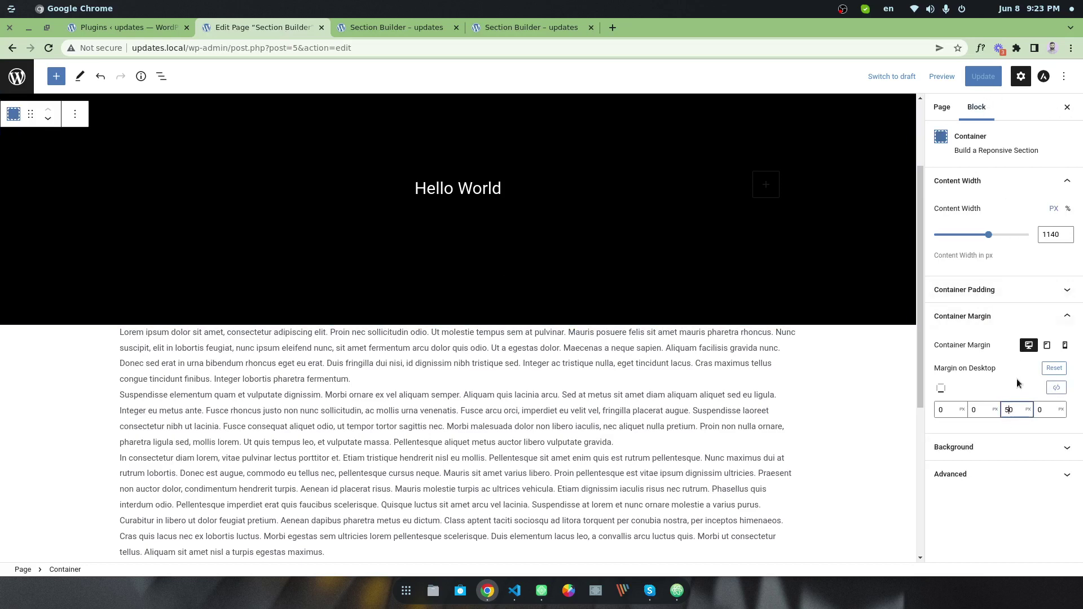
click(984, 77)
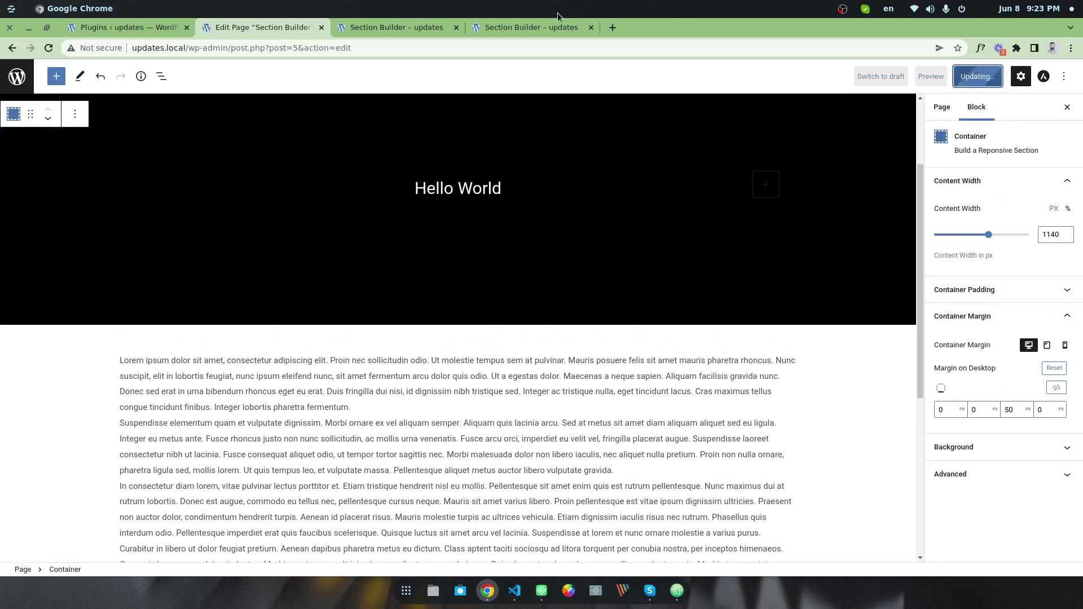
Reload the published page to see the new gap, then return to the editor
click(395, 28)
click(48, 48)
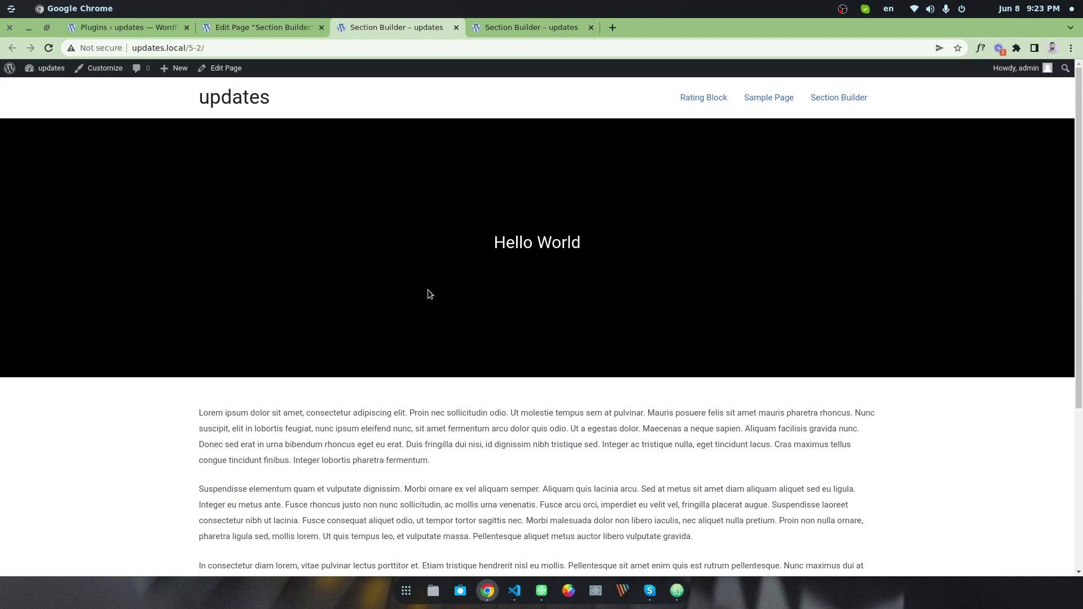
click(265, 31)
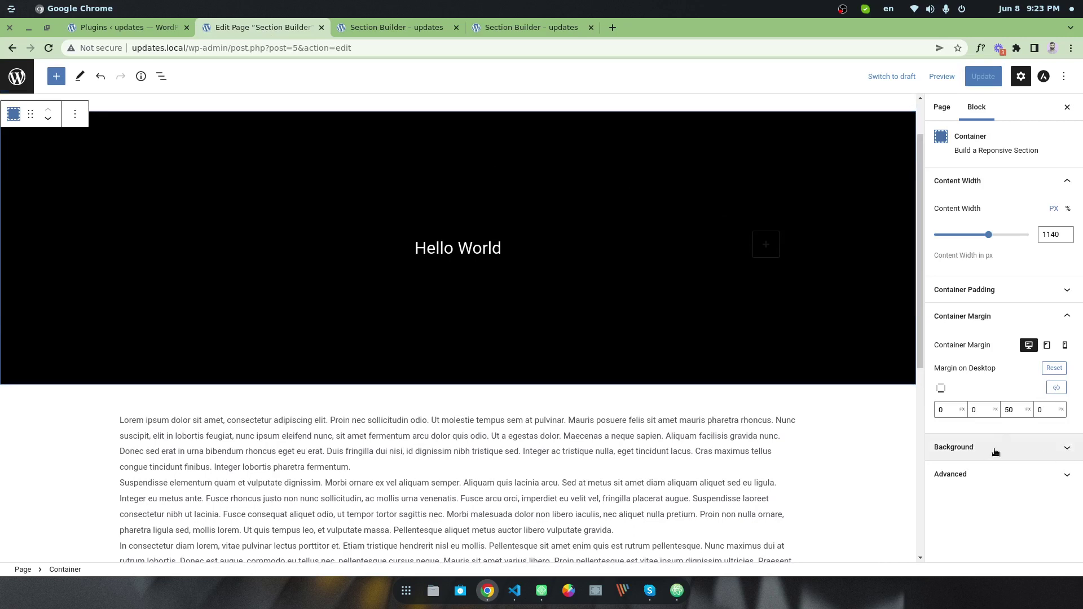
Add a paragraph in the container containing the first lorem ipsum text, pasted as plain text
click(765, 244)
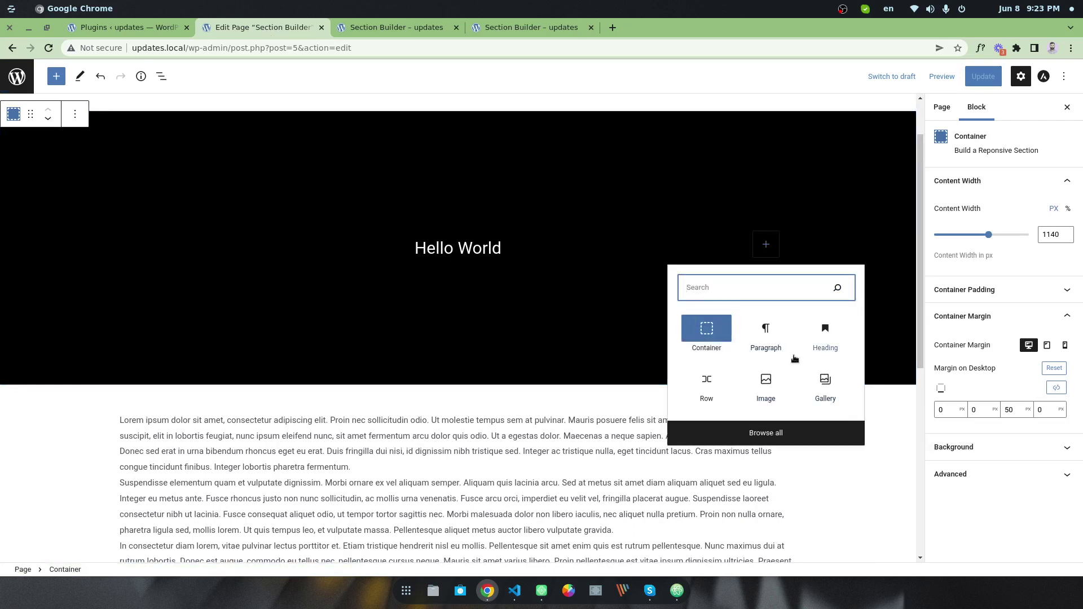
click(765, 338)
drag(358, 497, 120, 450)
key(ctrl+c)
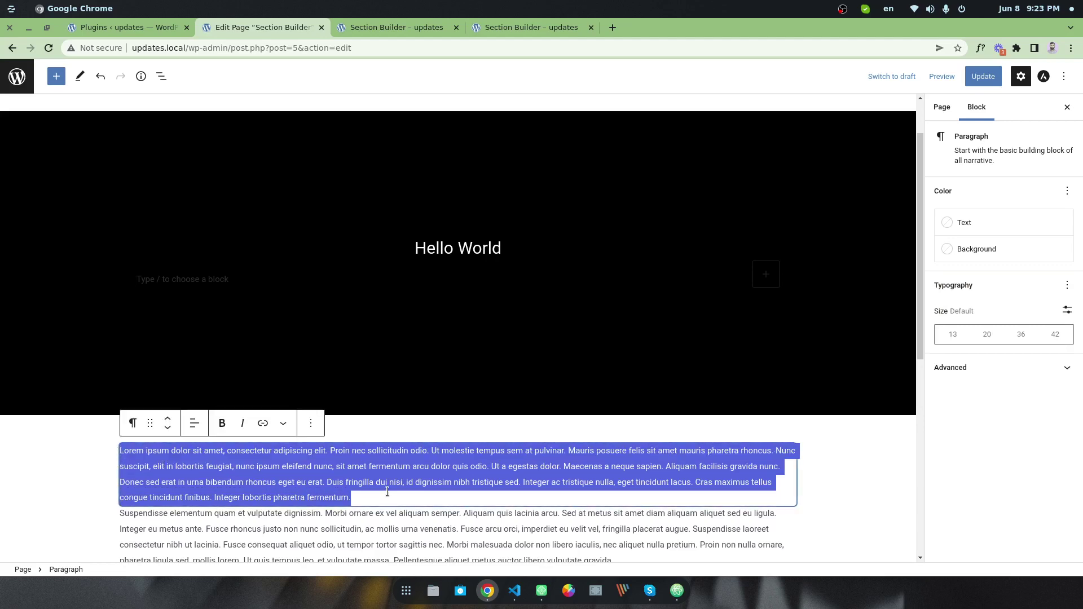
scroll(387, 491, up, 2)
click(208, 326)
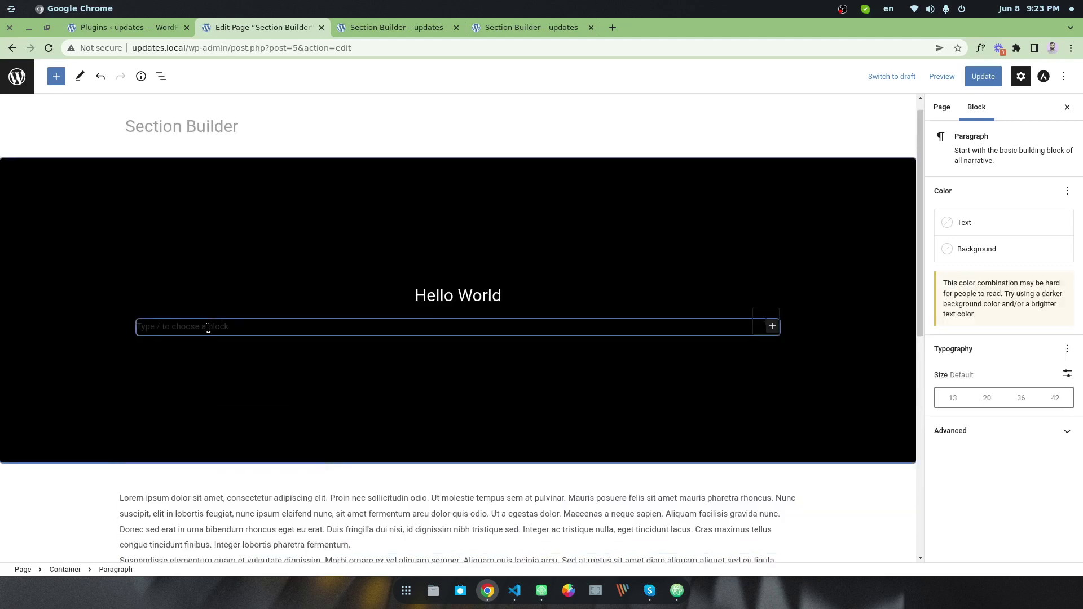
right_click(210, 328)
click(277, 411)
Center the lorem ipsum paragraph and make its text white
click(481, 329)
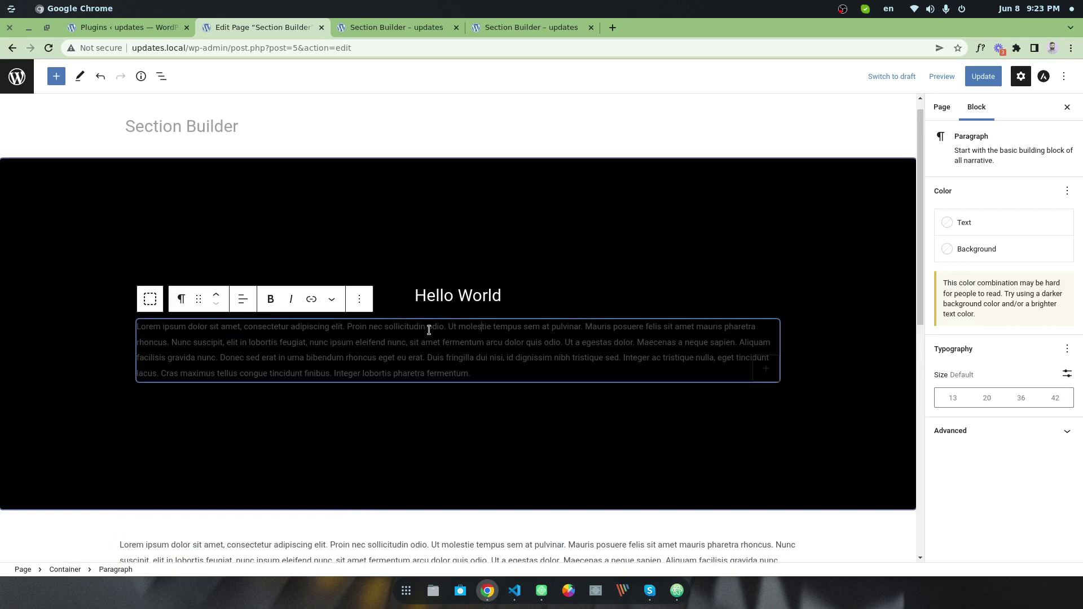
click(244, 299)
click(274, 351)
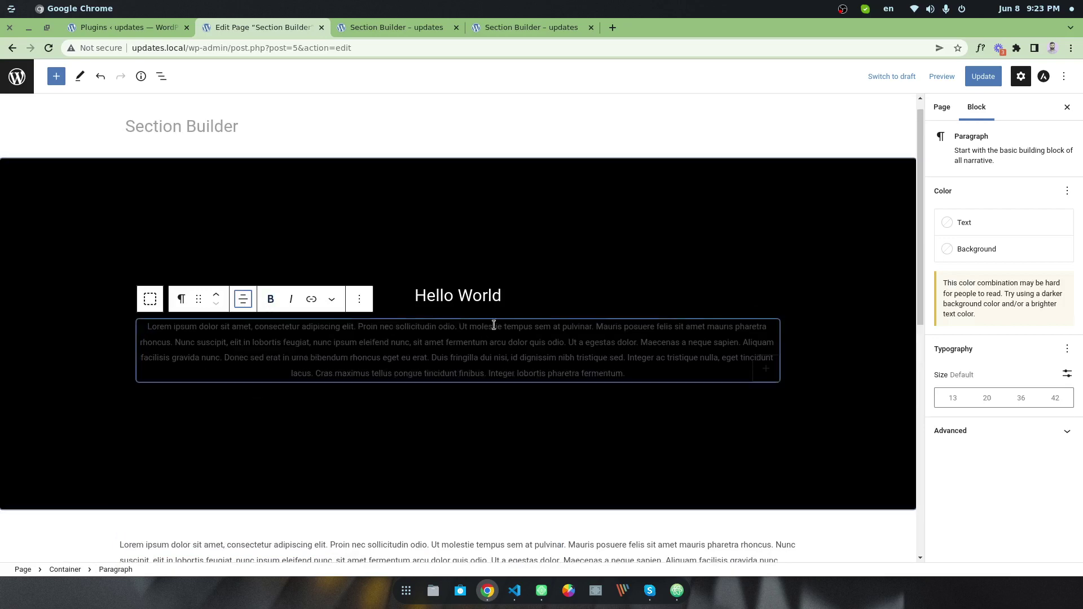
click(602, 292)
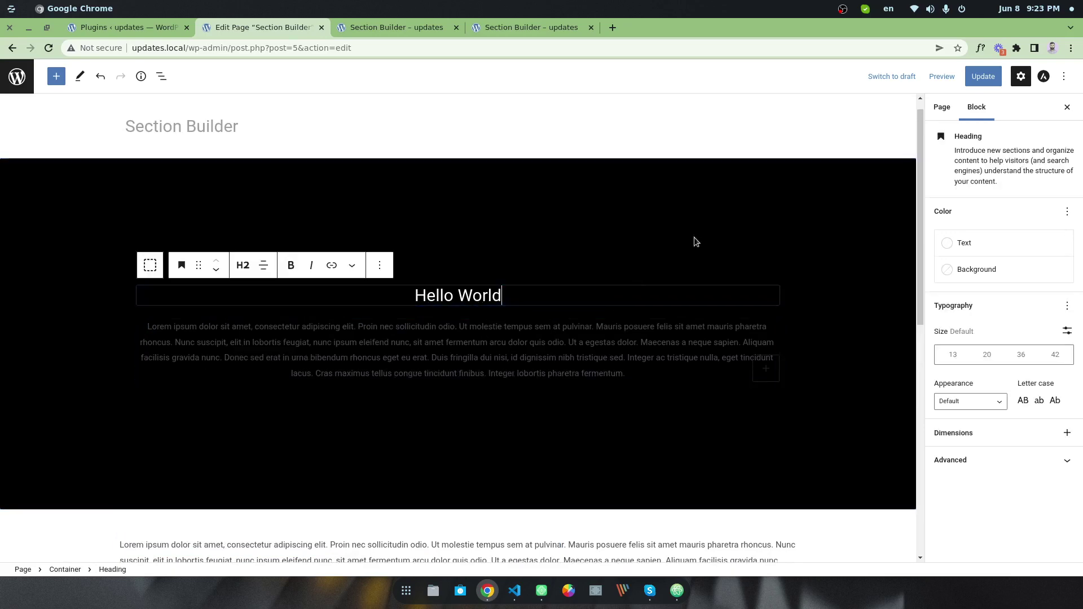
click(739, 343)
click(1010, 224)
click(883, 282)
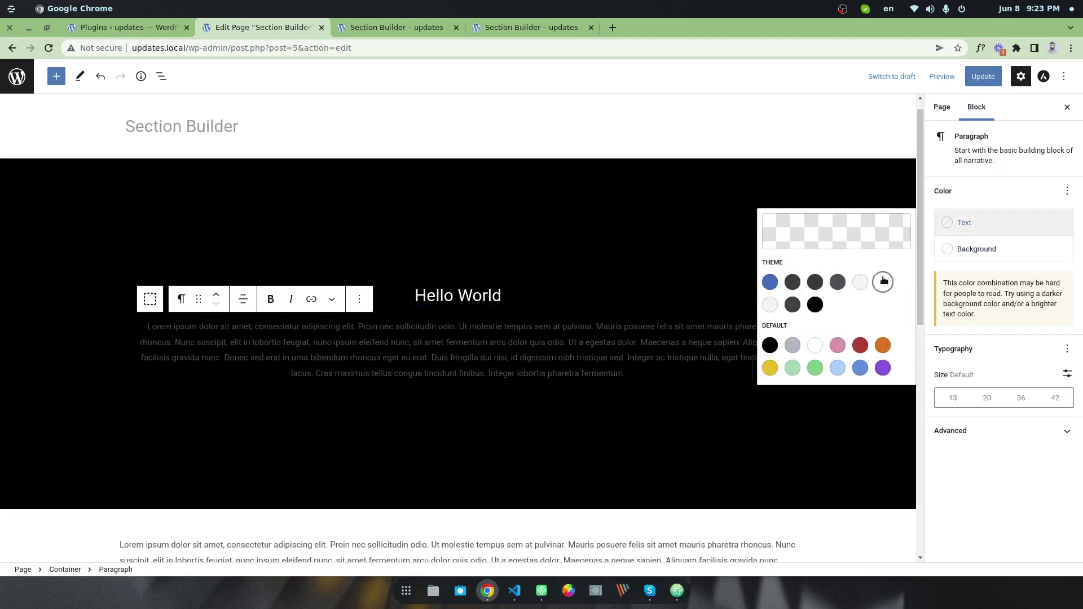
Update the page, check the reloaded live page, then reselect the container in the editor
click(983, 76)
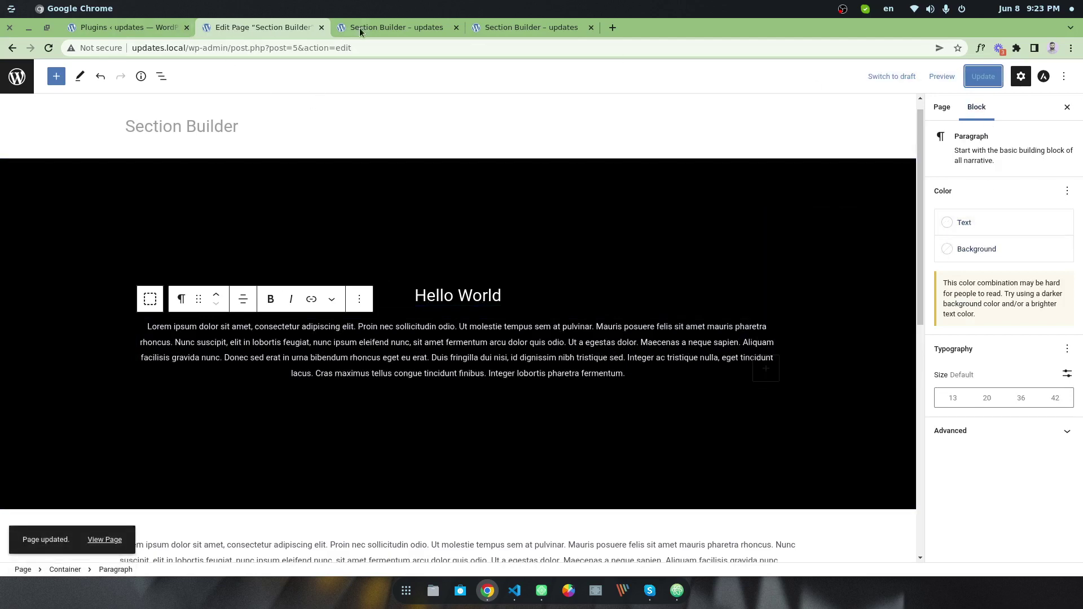
click(354, 29)
click(48, 47)
drag(218, 279, 664, 339)
click(664, 338)
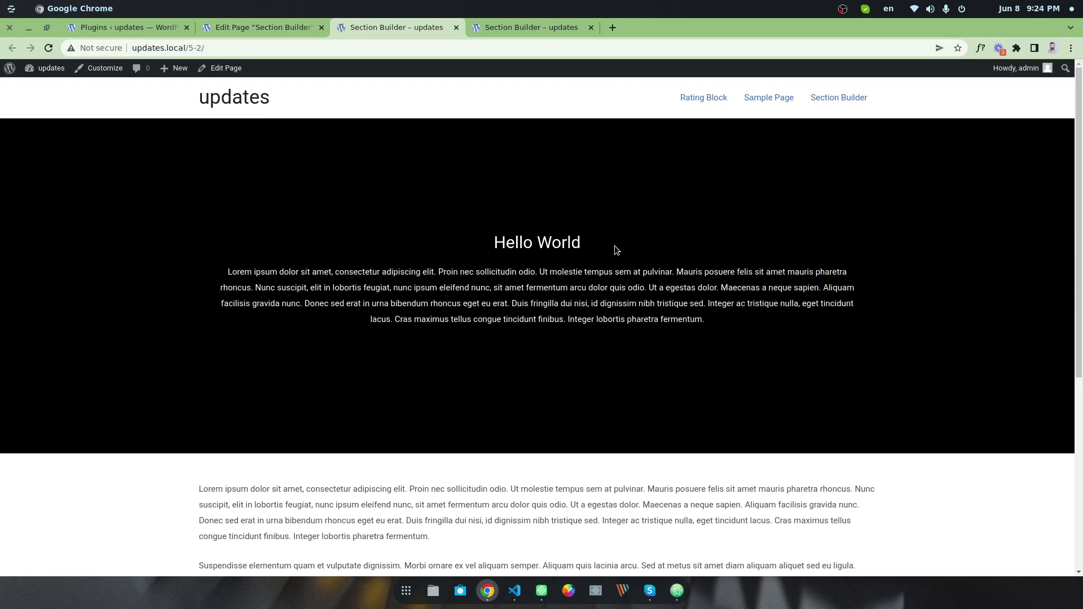
click(269, 32)
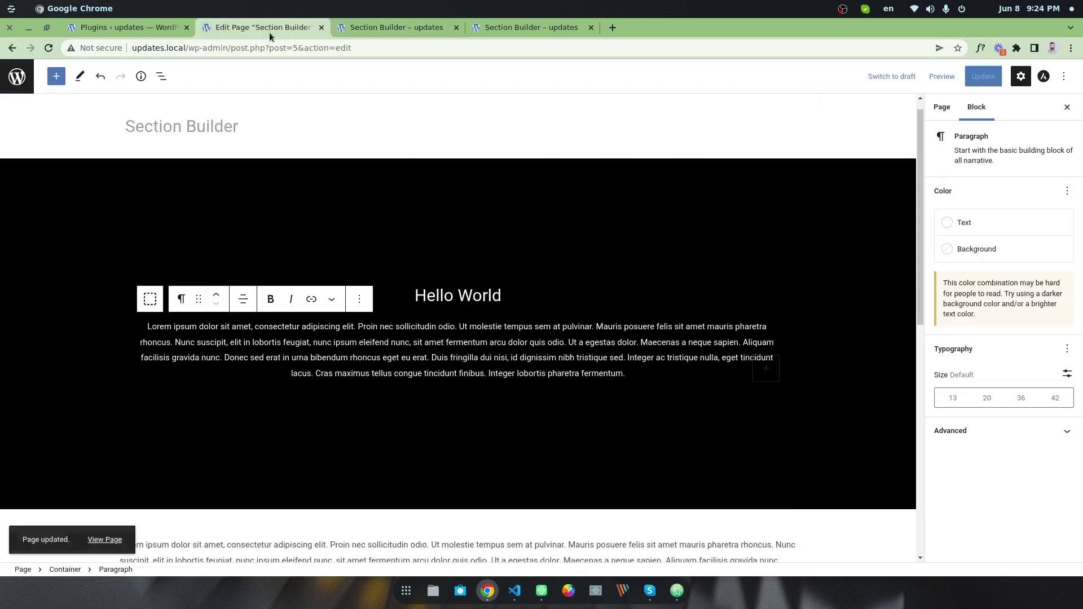
click(563, 217)
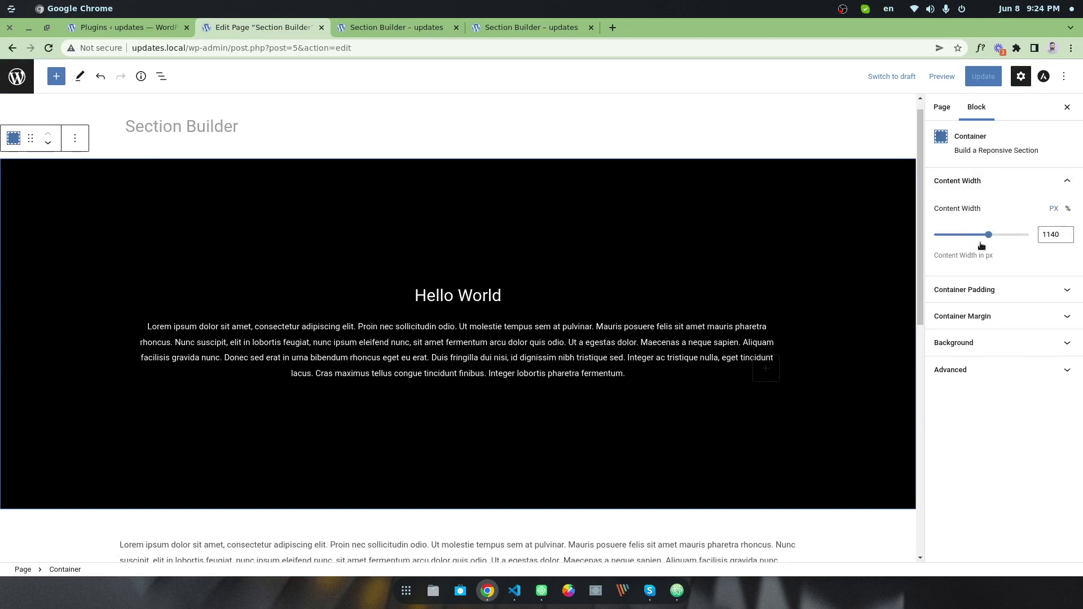
Set the container's content width to 50%
click(1068, 209)
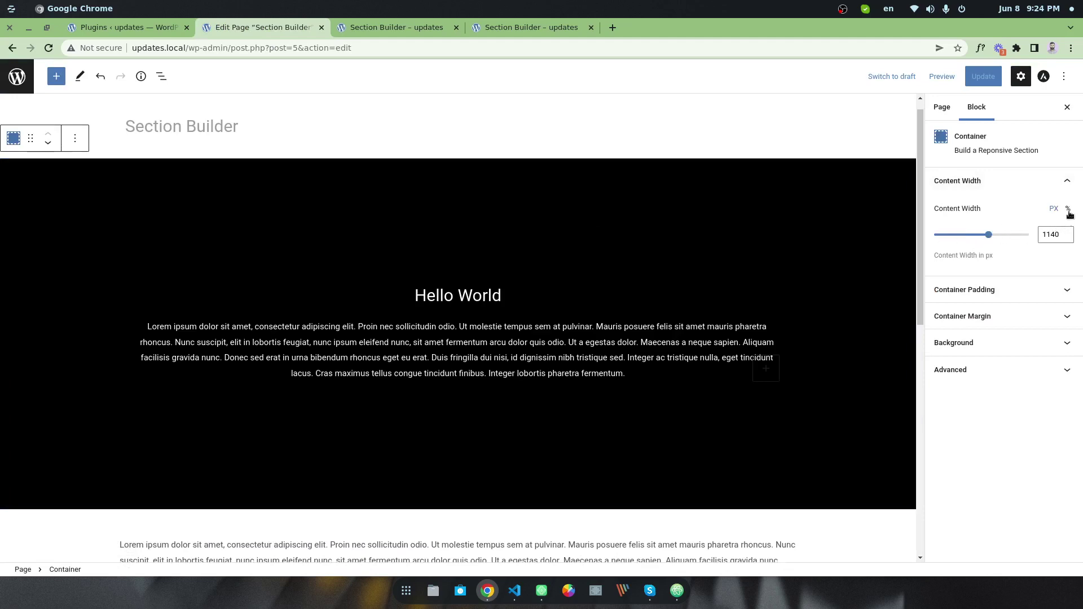
drag(1028, 234, 981, 236)
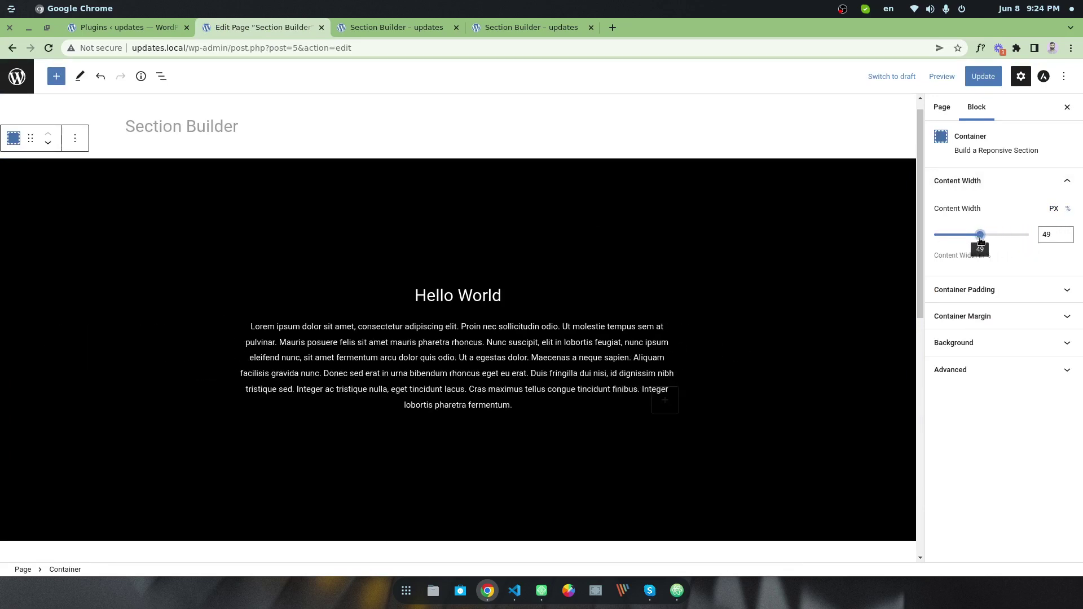
double_click(1052, 233)
text(50)
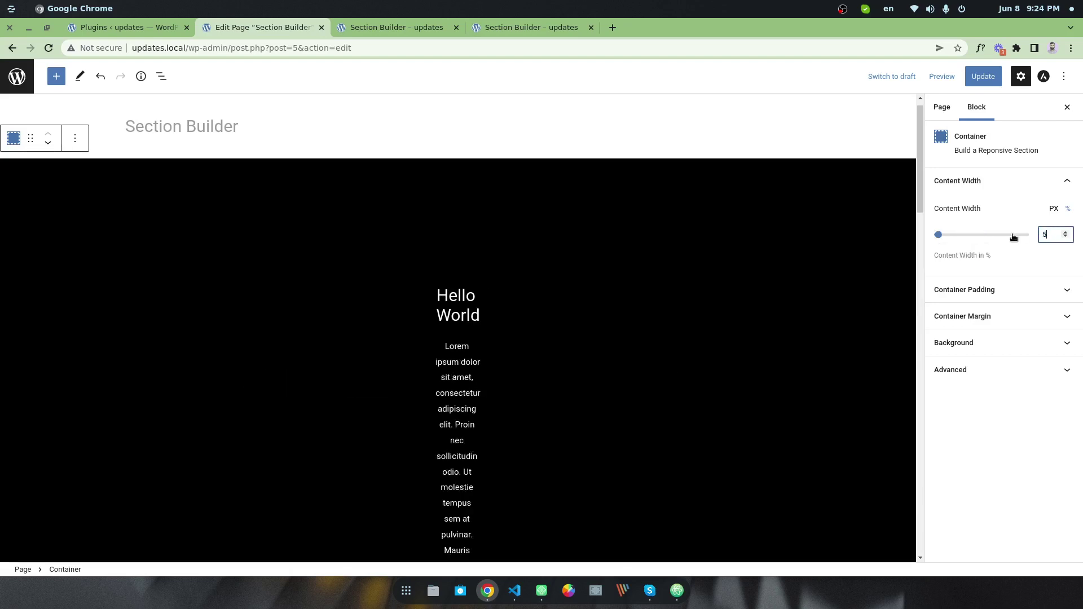
Update the page, check the live view, and expand the container's Background settings
click(971, 82)
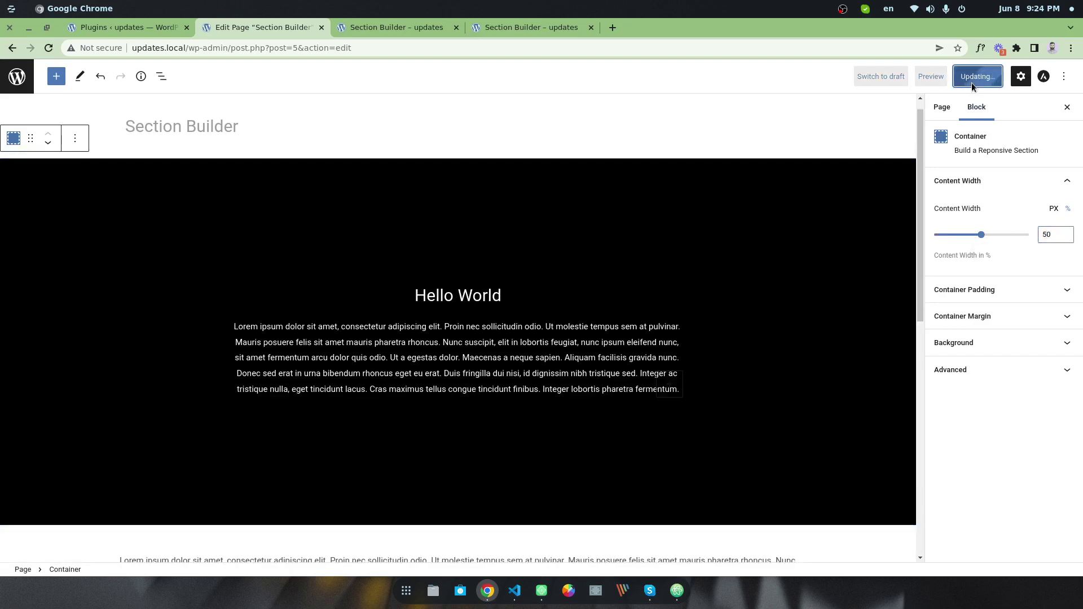
click(395, 27)
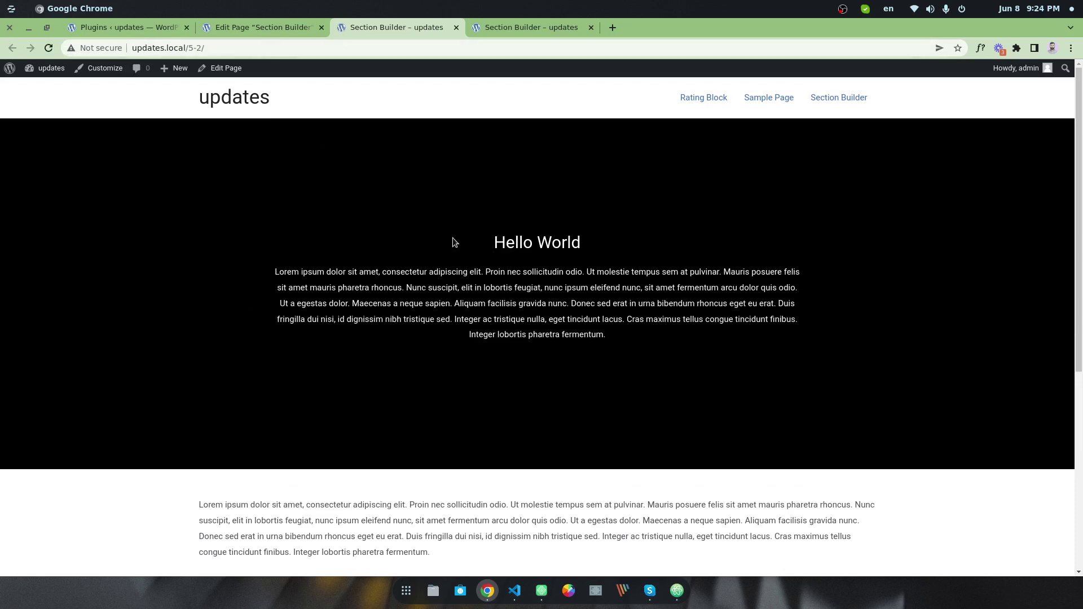
click(302, 27)
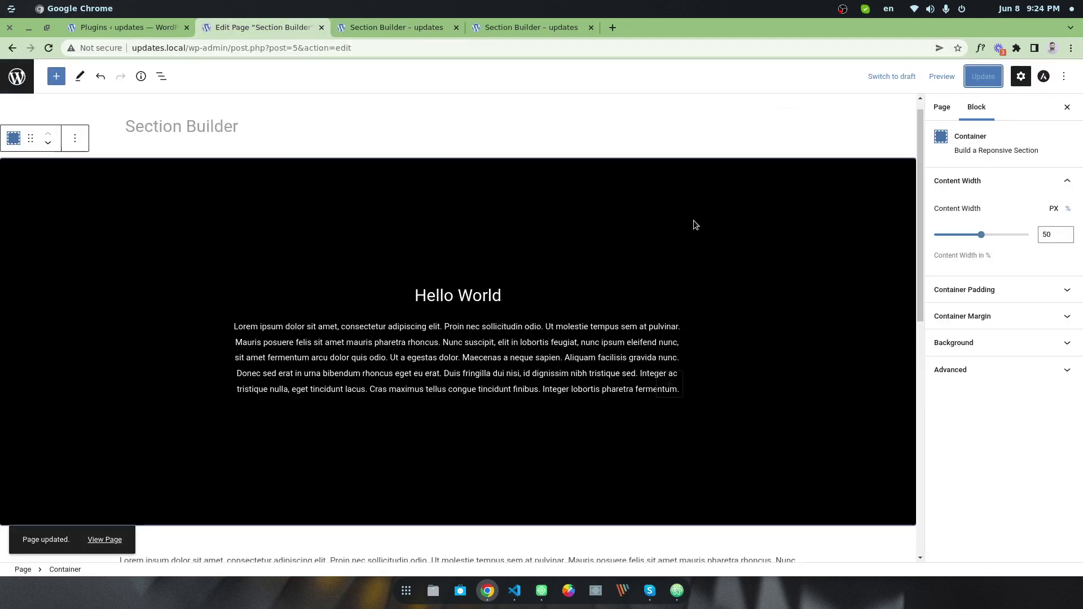
click(966, 344)
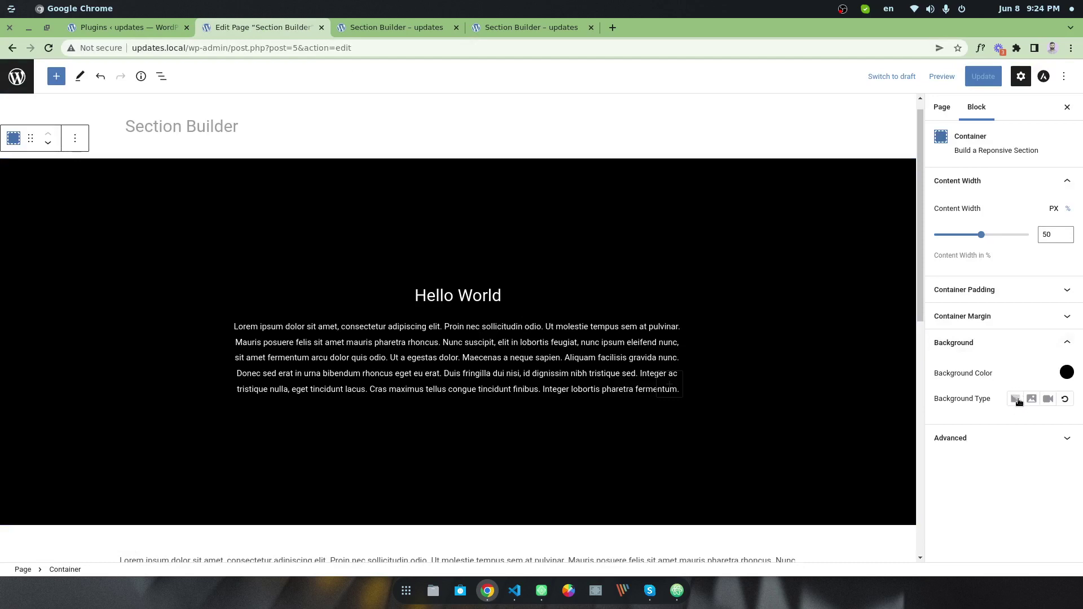
Switch the container background to a gradient, trying several presets and Radial before returning to Linear
click(1017, 403)
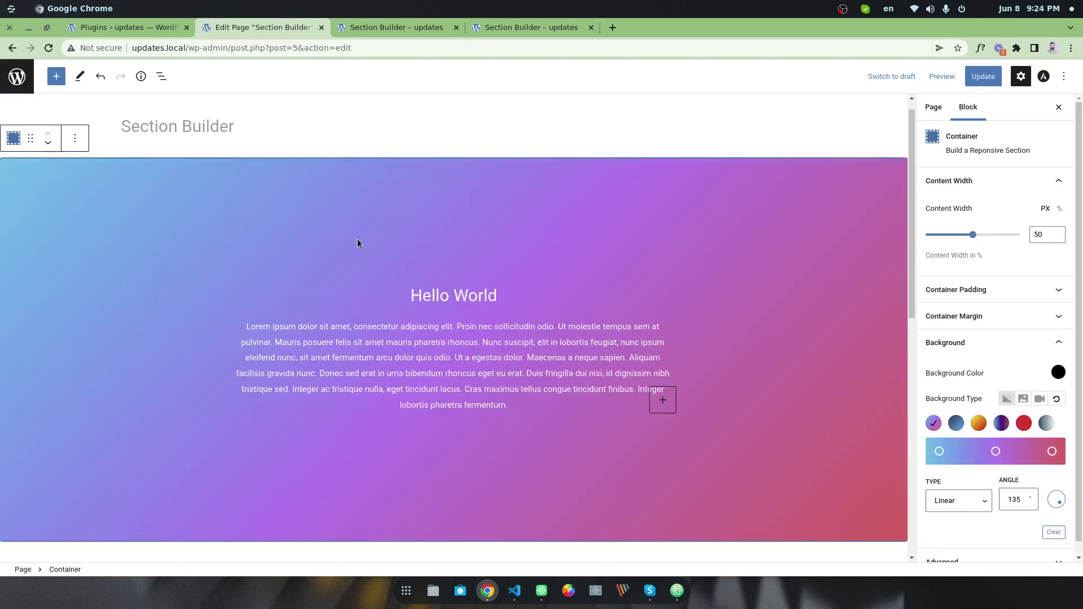
scroll(337, 237, down, 2)
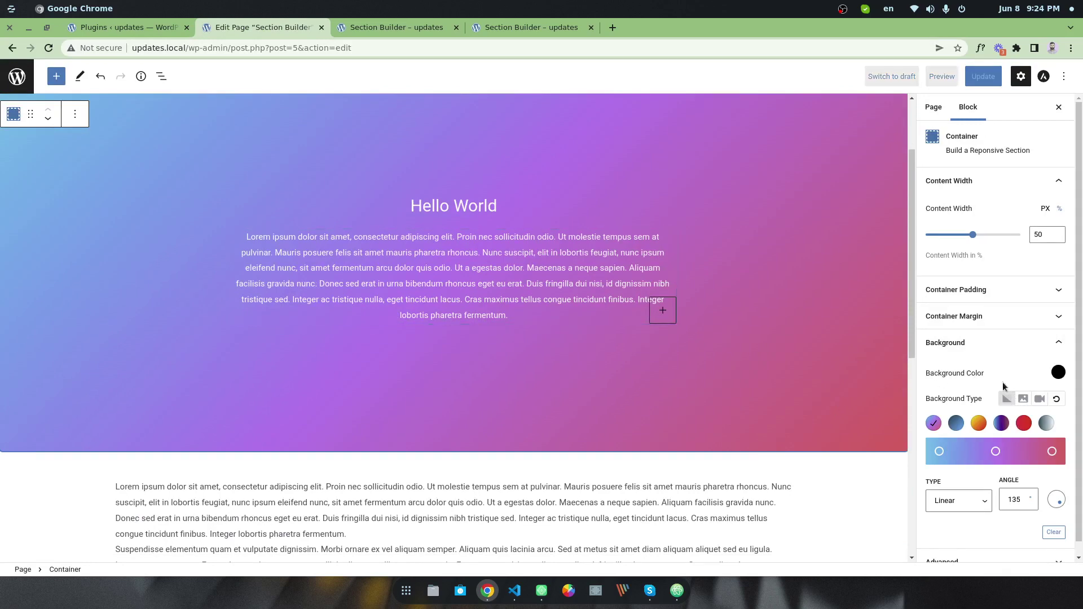
click(978, 425)
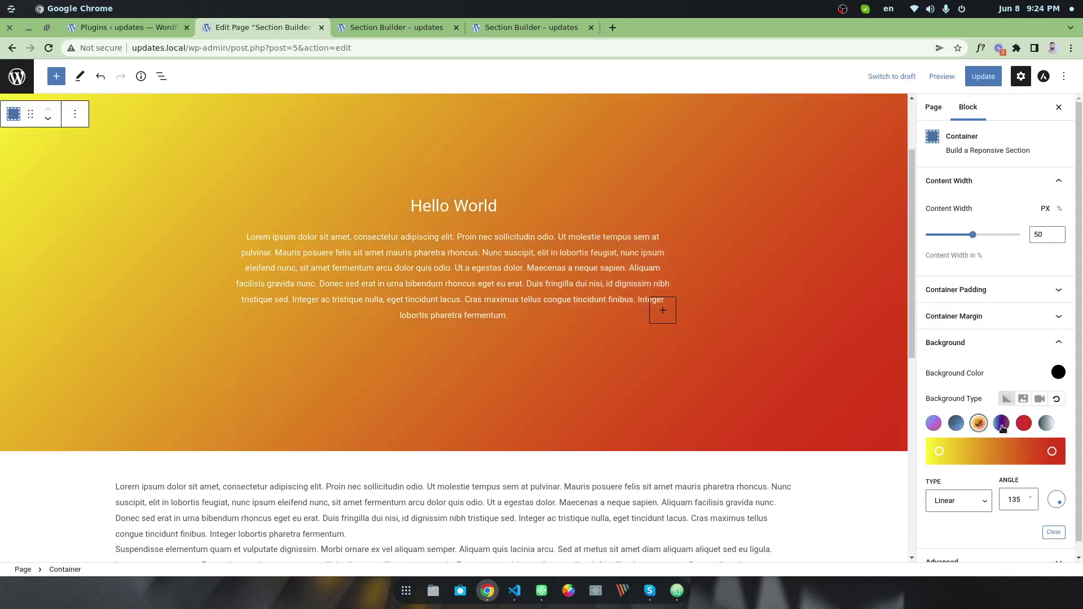
click(1001, 424)
click(1025, 425)
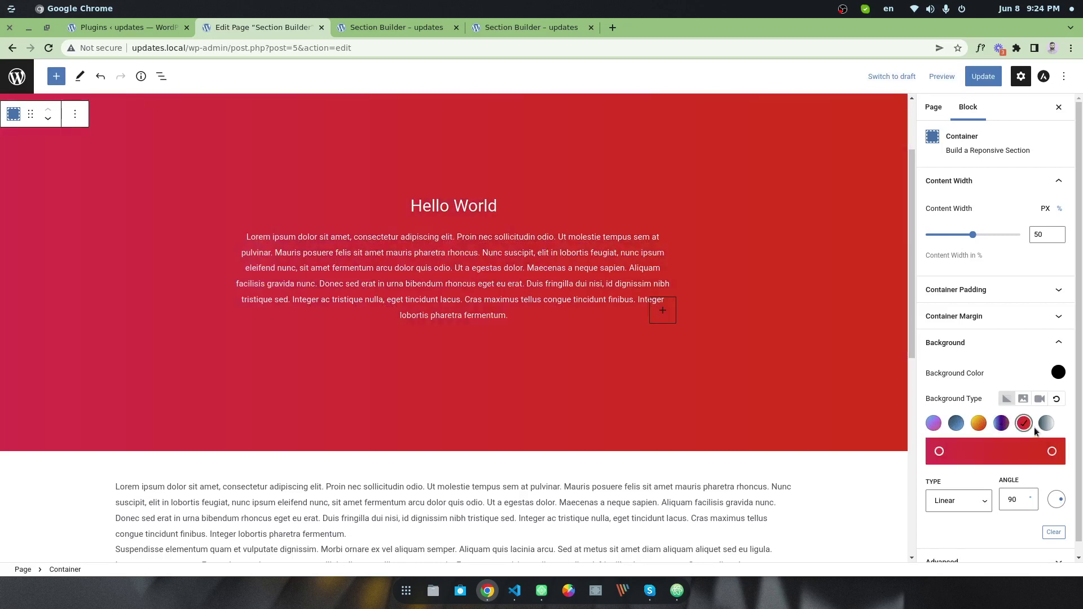
click(979, 502)
click(971, 522)
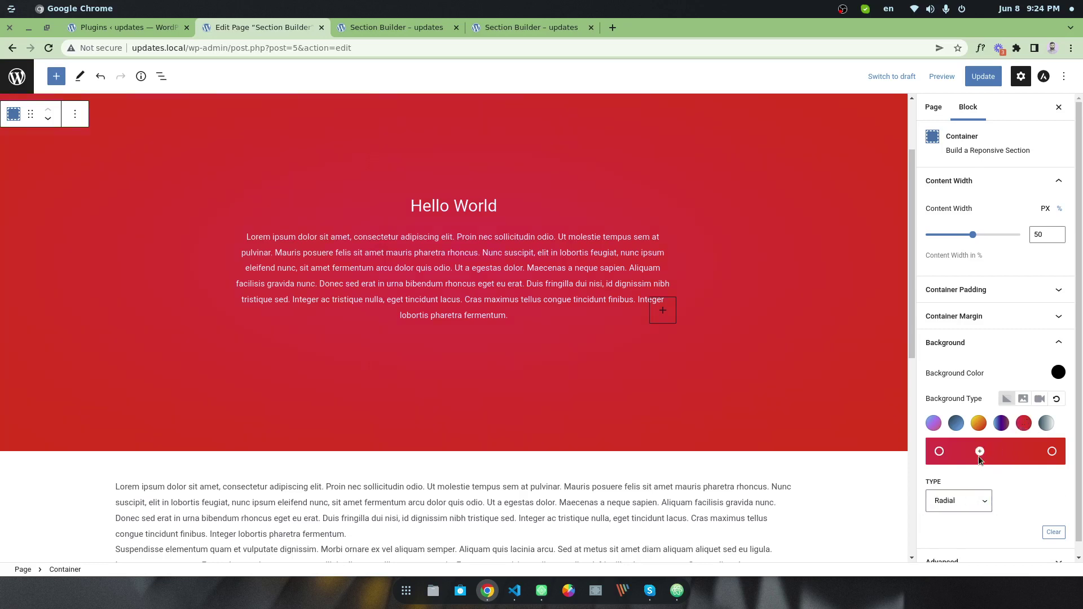
click(974, 504)
click(946, 517)
Apply the dark blue linear gradient preset, update the page and reload the live view
click(934, 423)
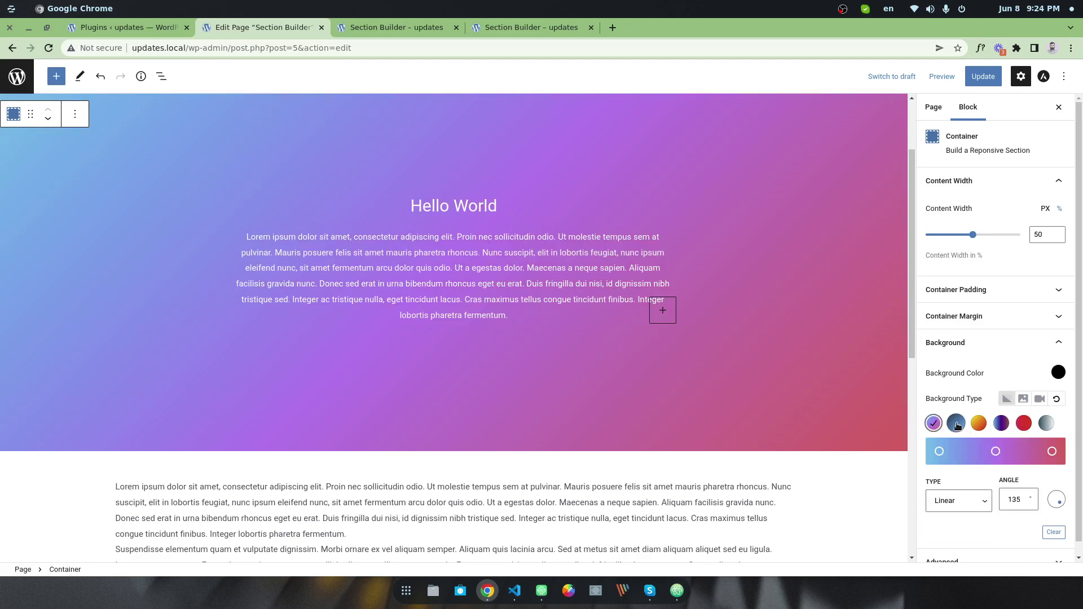
click(957, 424)
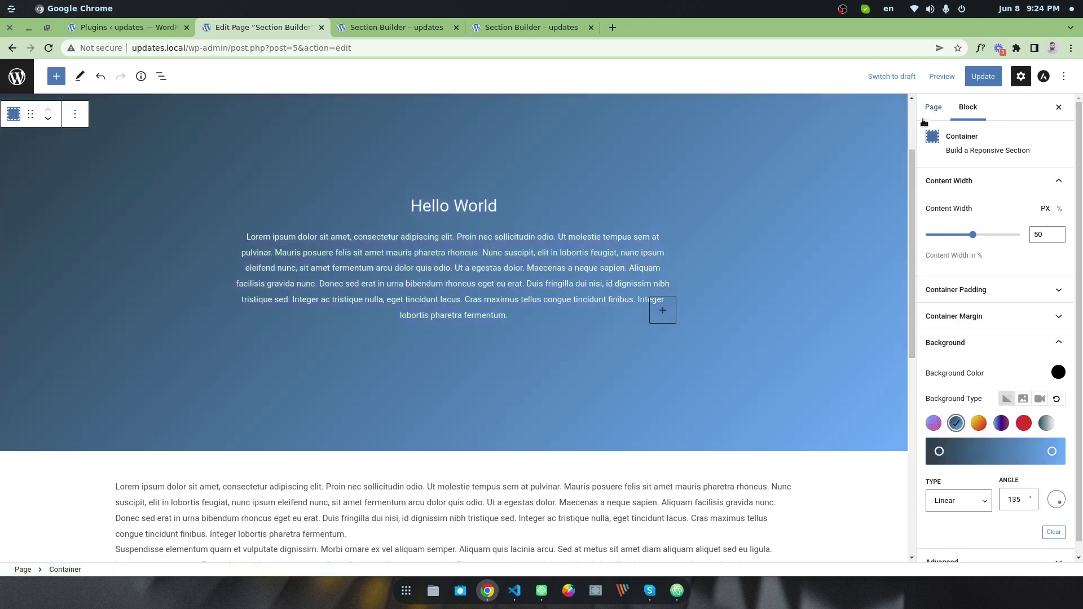
click(968, 82)
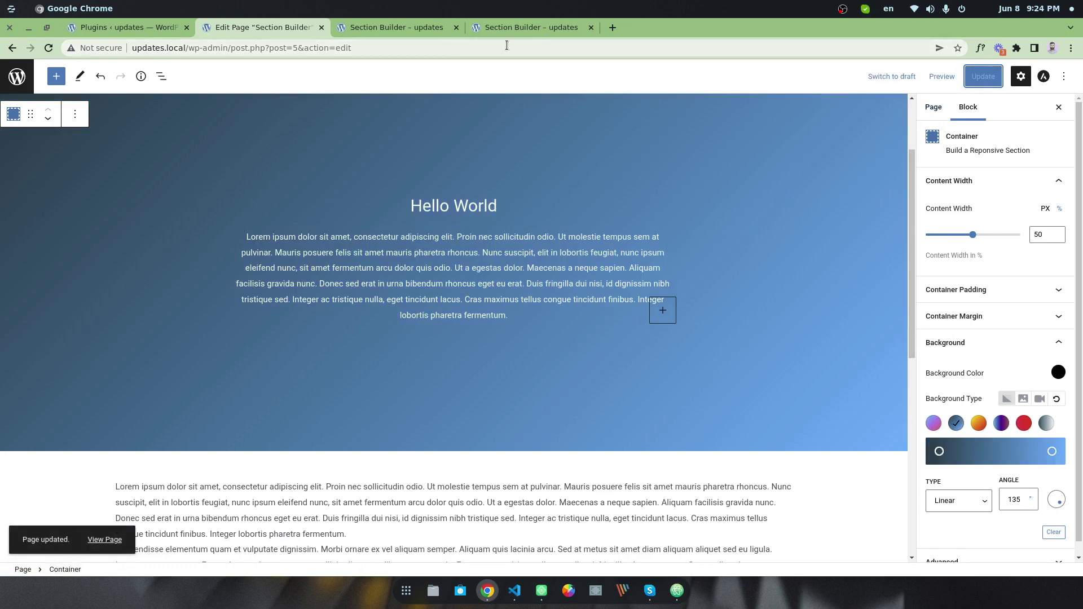
click(412, 22)
click(49, 48)
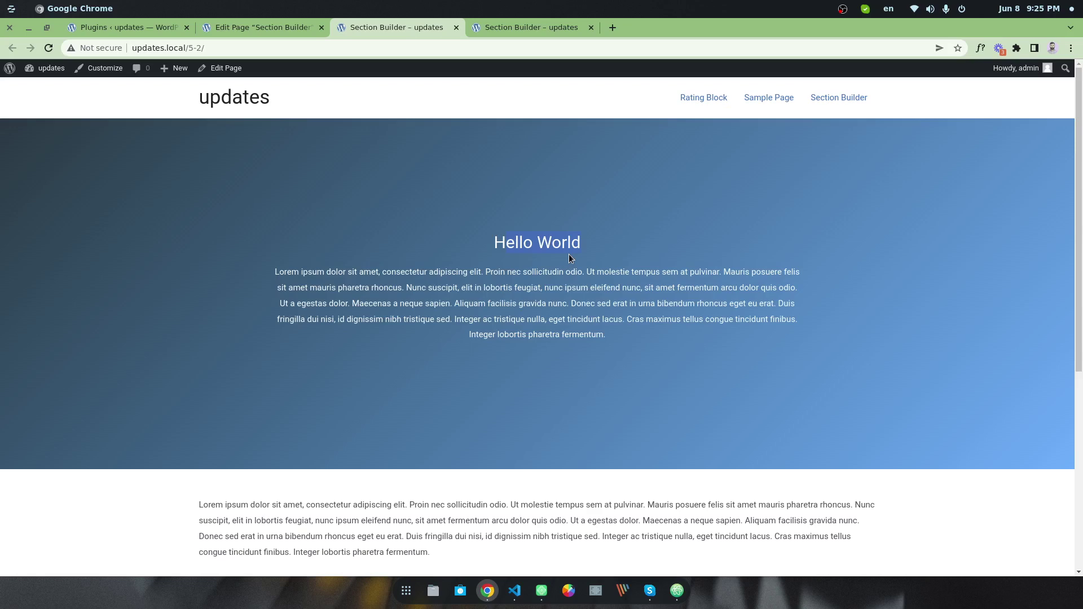
click(305, 22)
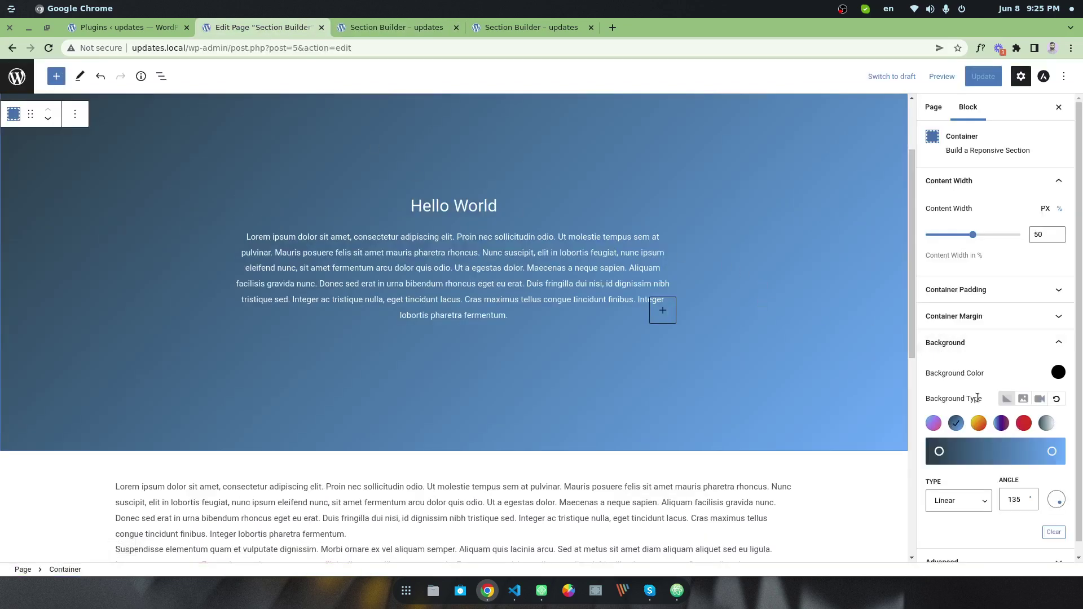
Set the container's background type to image and choose 3-scaled.jpg from the Media Library
scroll(978, 399, down, 1)
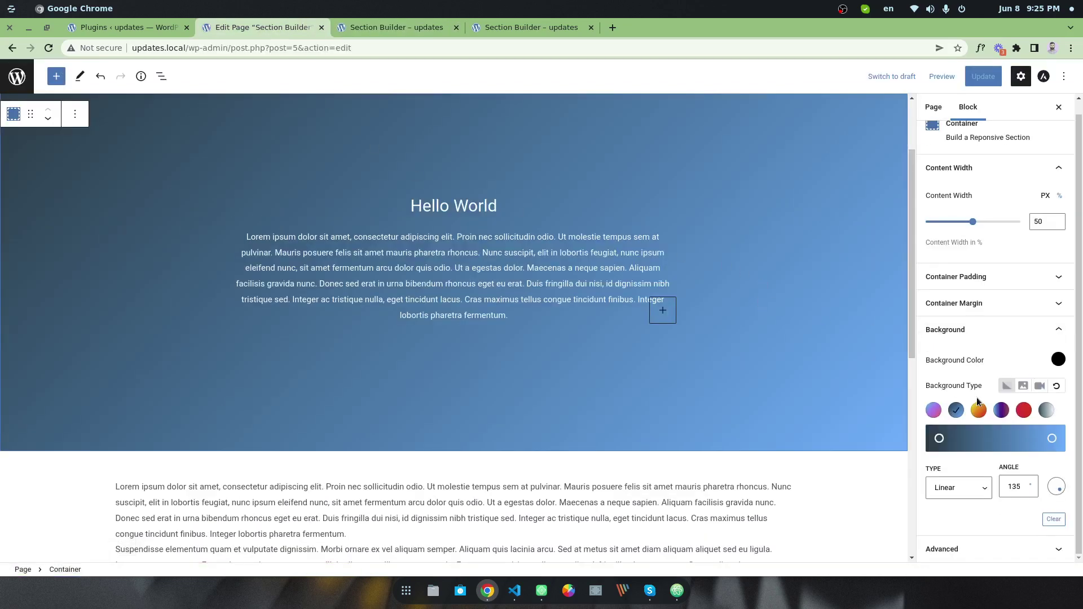
click(1022, 387)
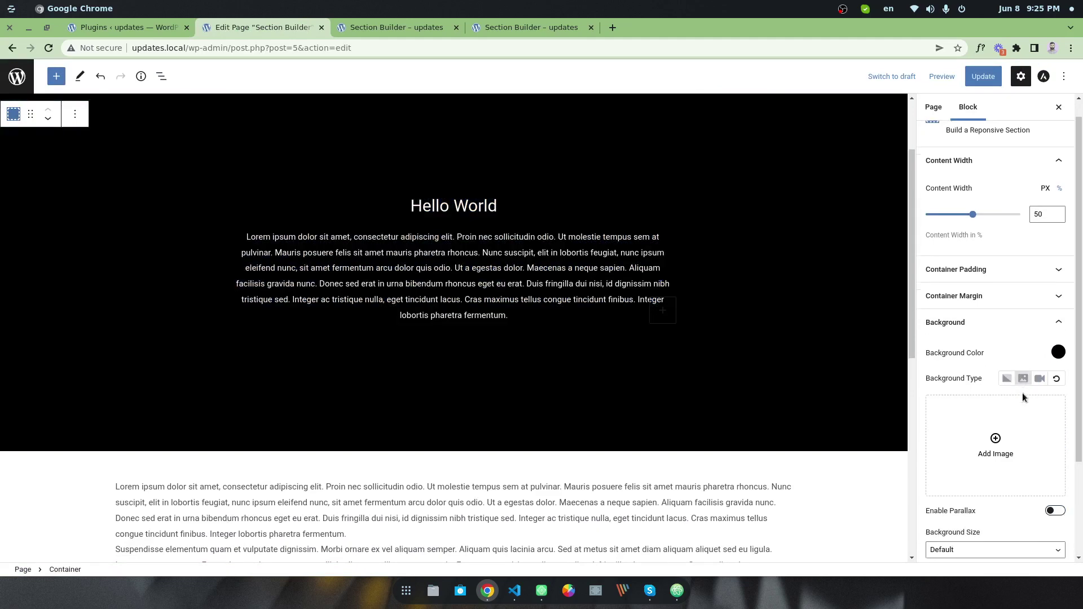
scroll(1023, 392, down, 3)
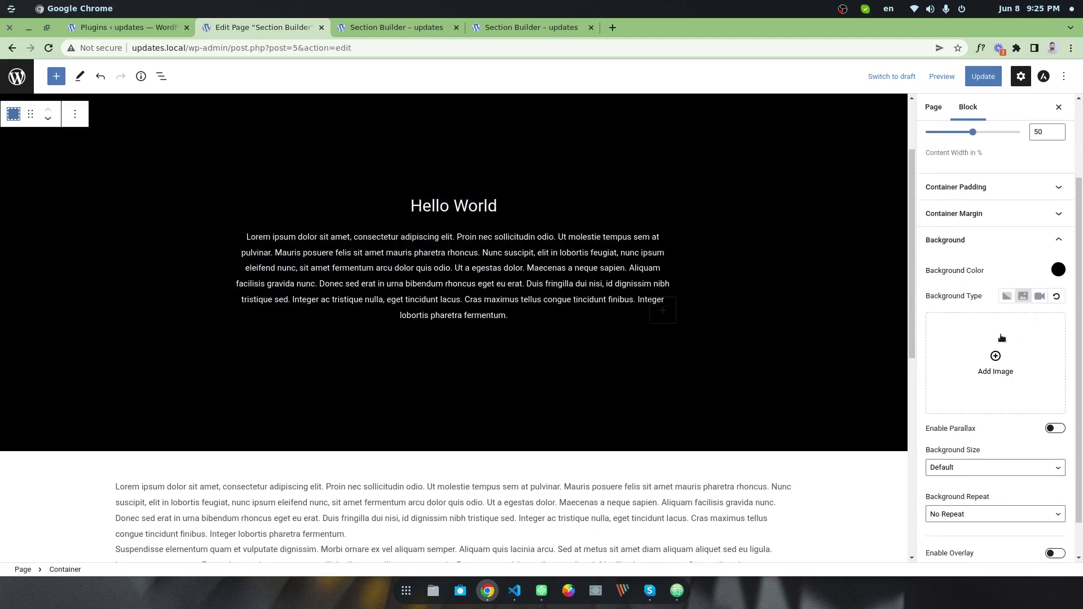
click(995, 364)
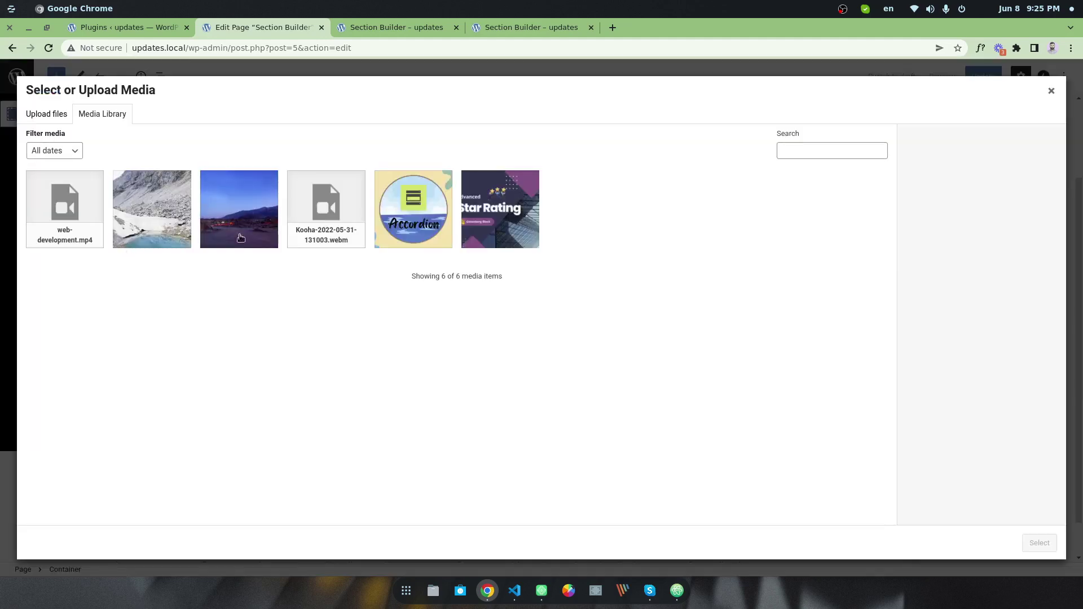
click(254, 225)
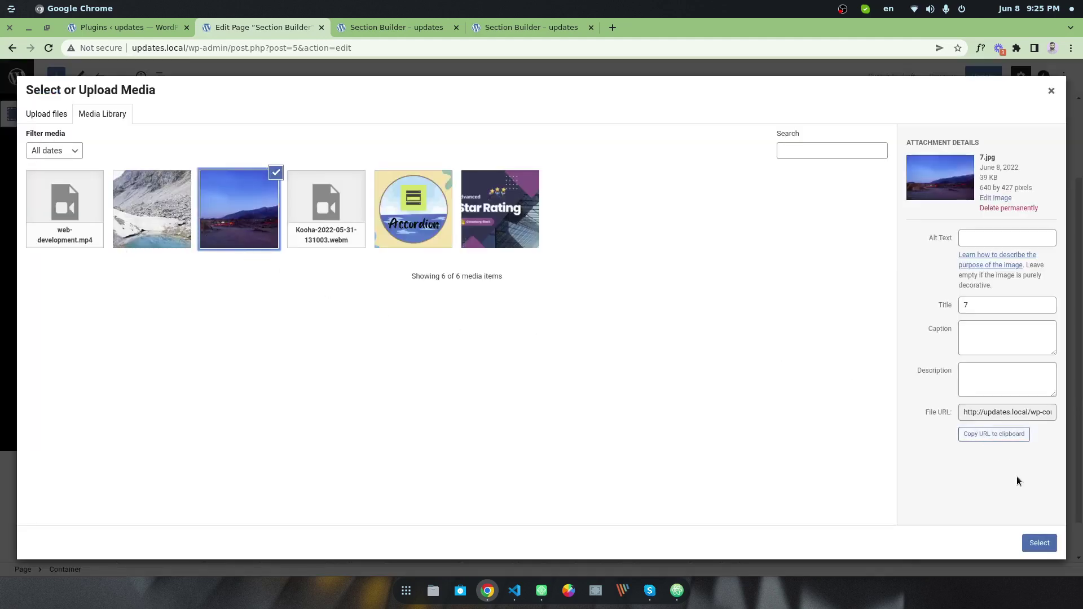
click(161, 214)
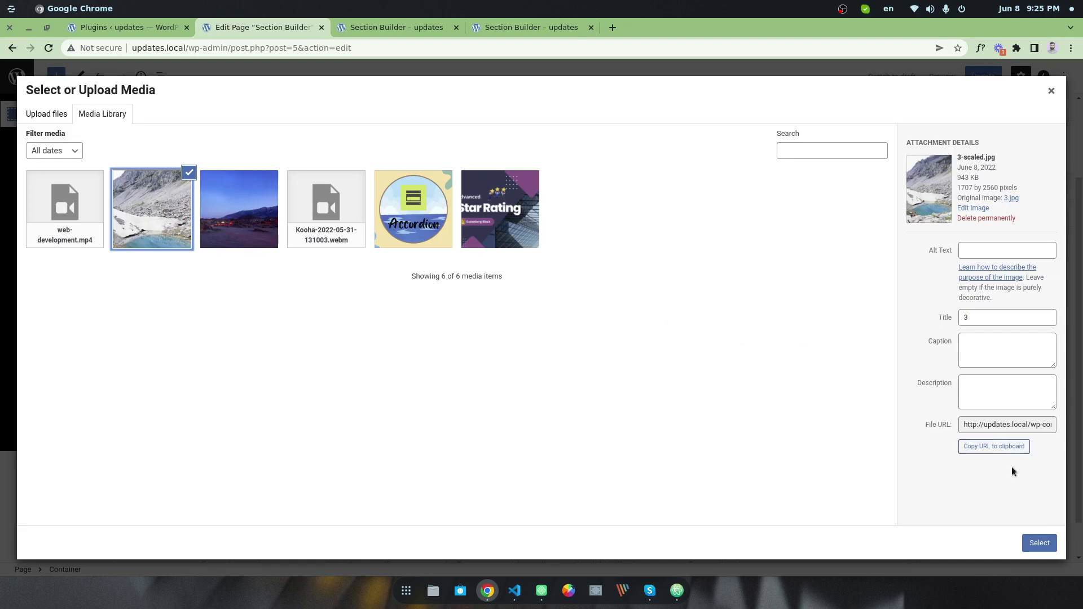
click(1036, 543)
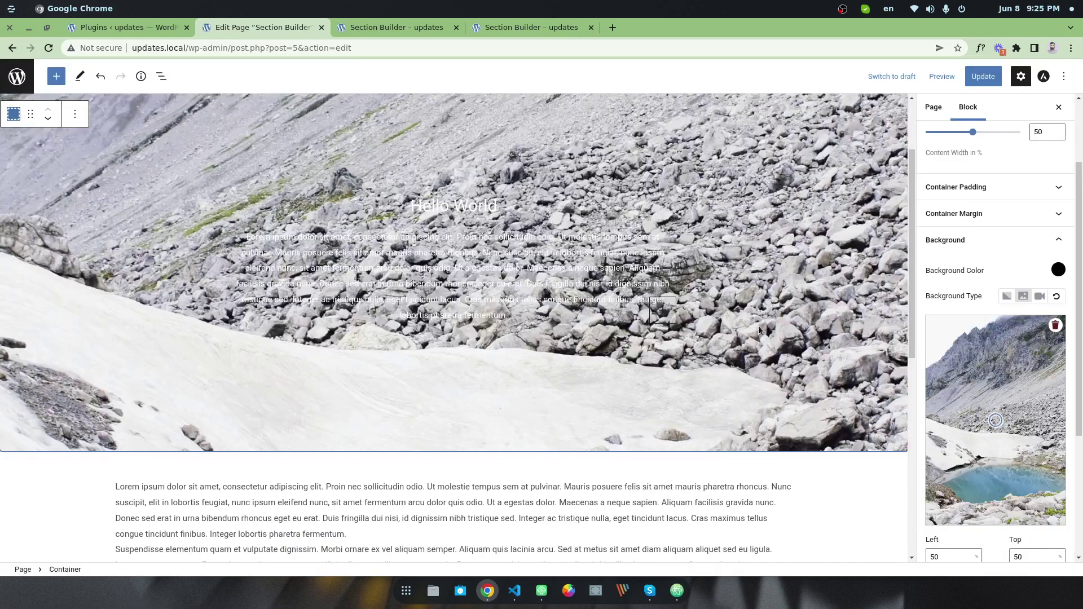
Turn on Enable Overlay for the container's background image
scroll(552, 254, up, 2)
scroll(552, 254, down, 2)
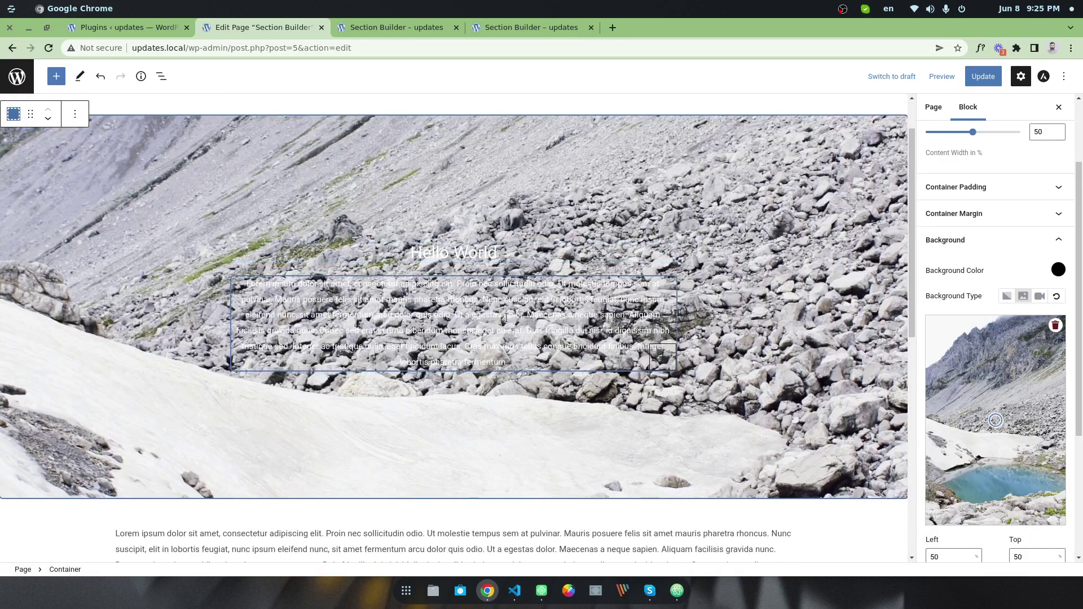
scroll(970, 395, down, 4)
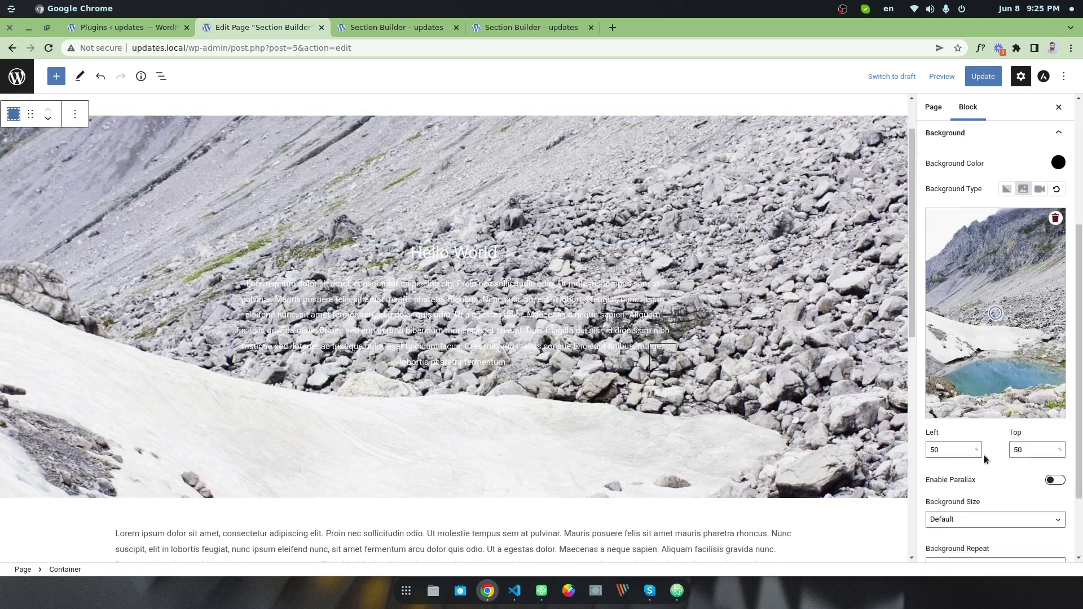
drag(976, 512, 932, 512)
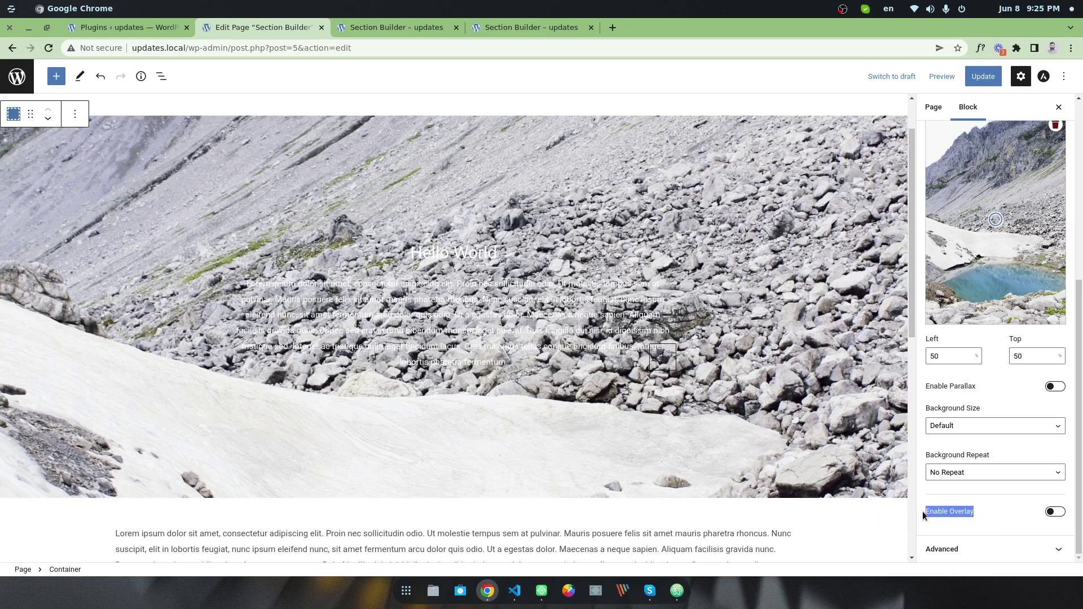
click(924, 512)
click(1055, 512)
Keep the overlay colour black, set overlay opacity to 0.8 and update the page
scroll(977, 468, down, 1)
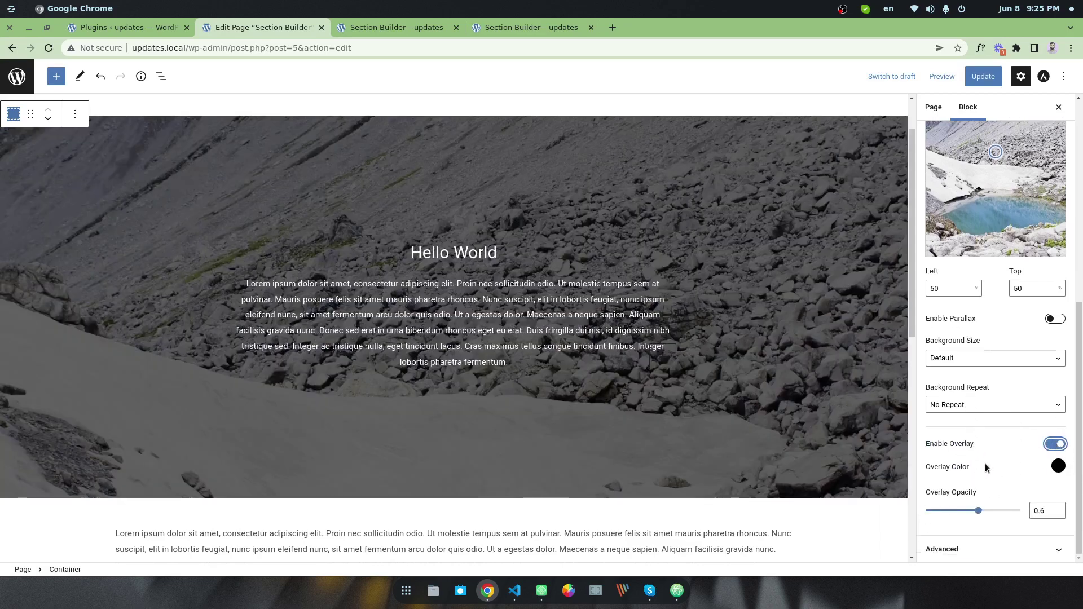
click(1057, 473)
drag(1035, 320, 945, 407)
click(942, 471)
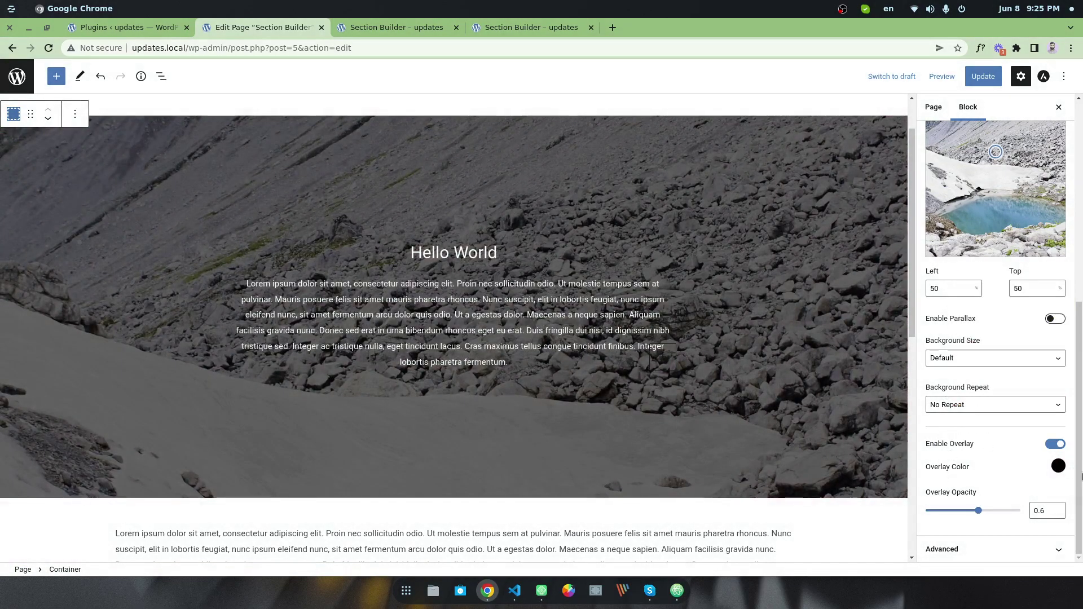
drag(979, 510, 1019, 514)
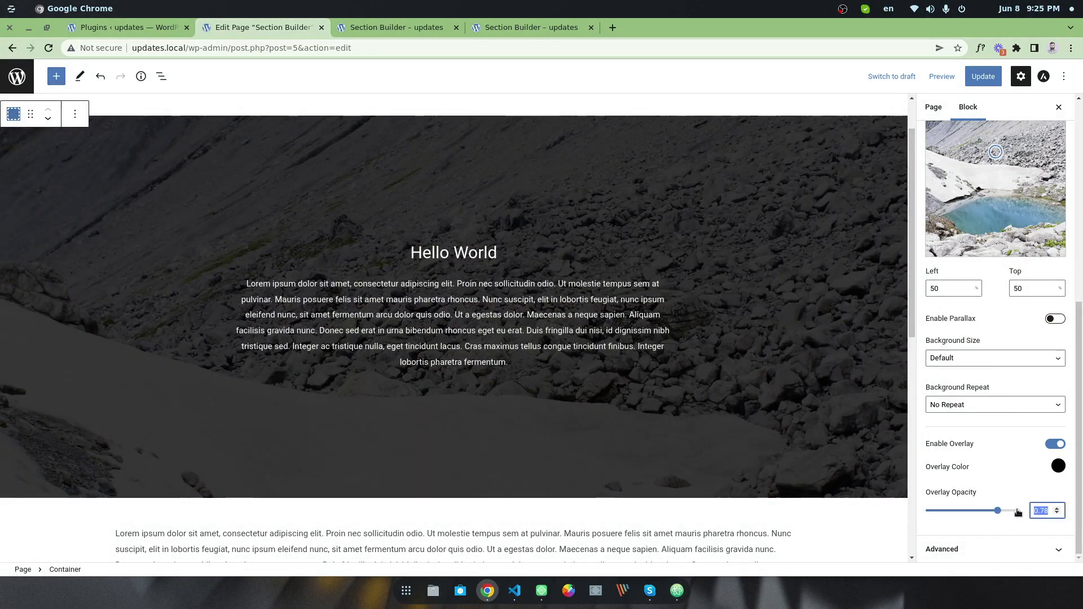
click(1057, 509)
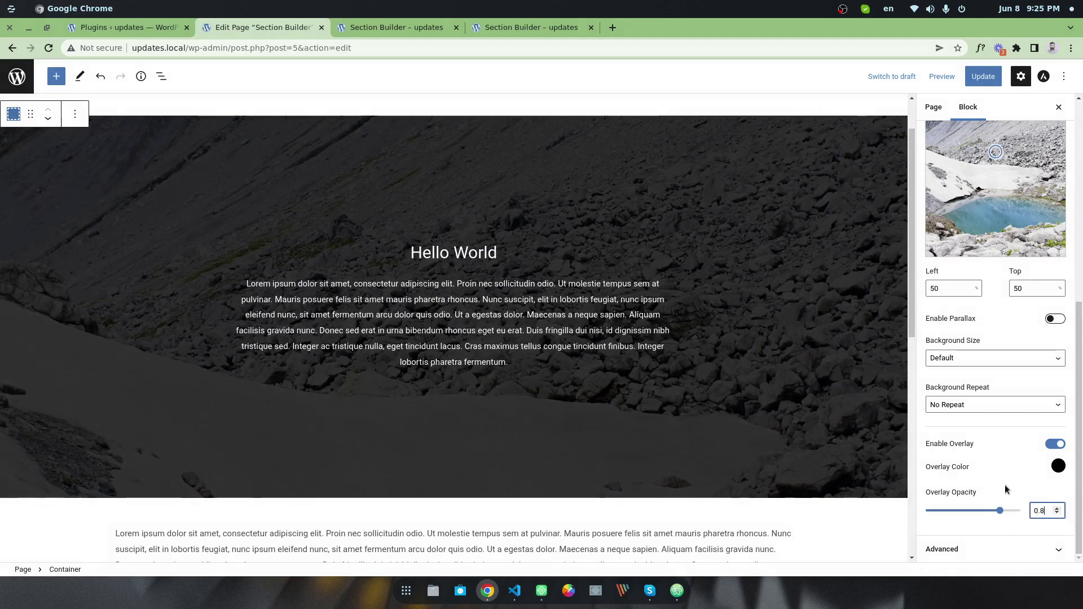
click(987, 79)
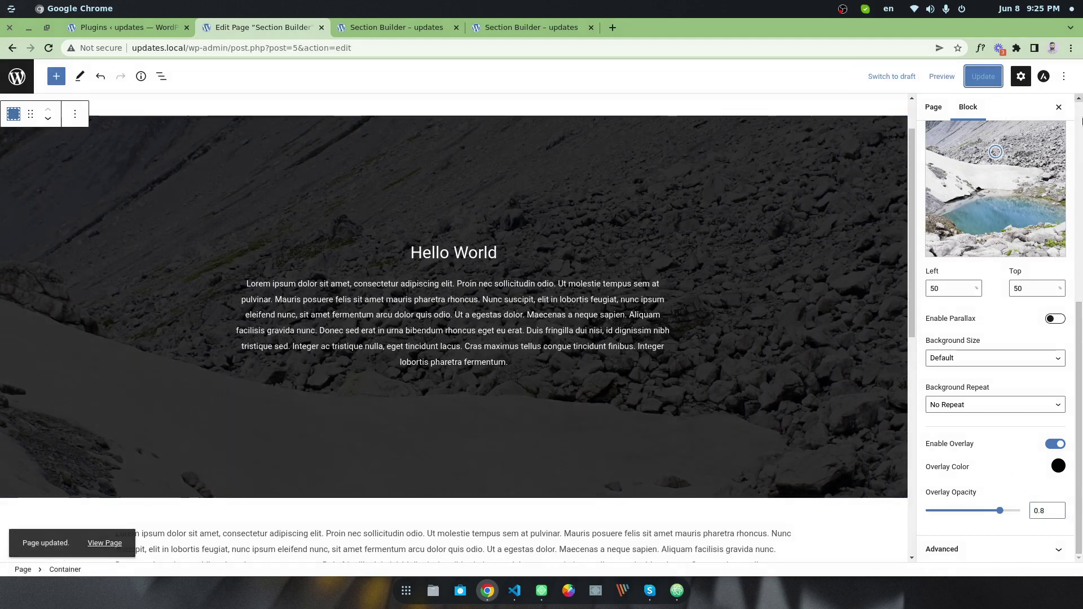
click(377, 24)
click(46, 50)
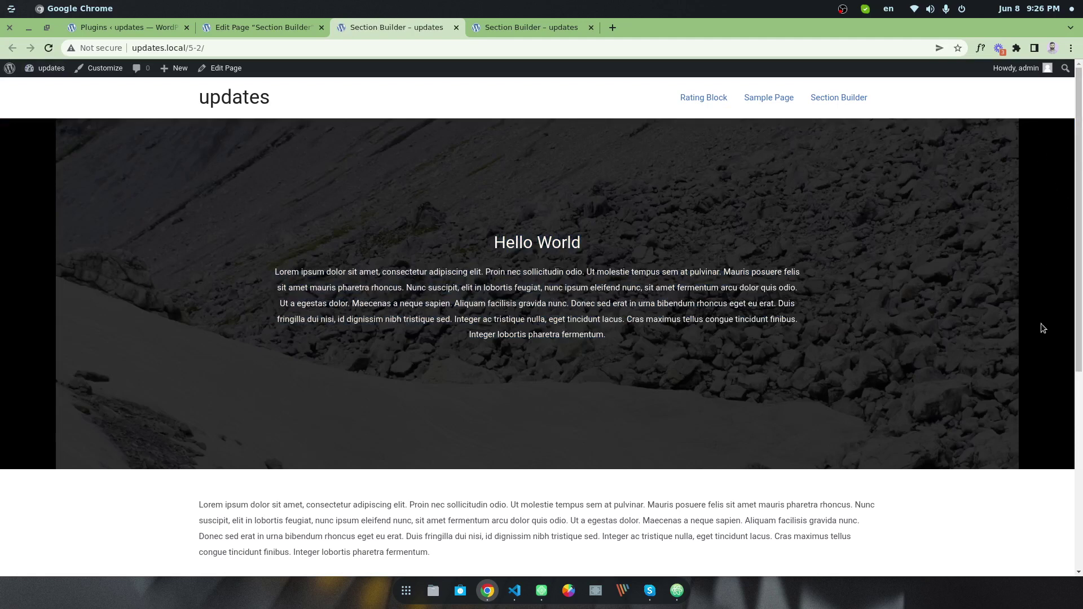
click(276, 28)
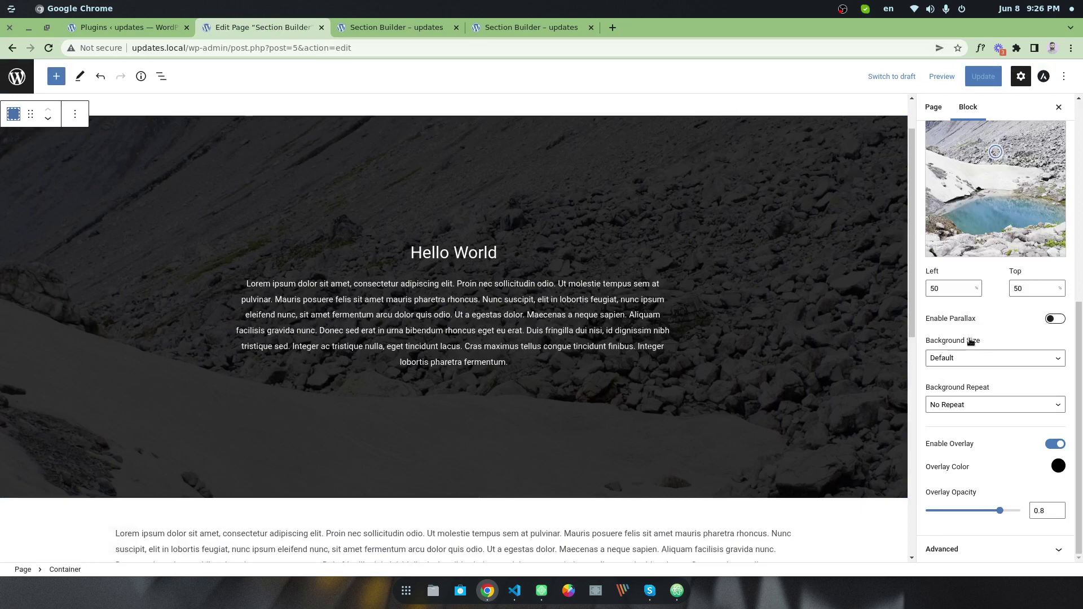
Set the background size to Cover, update the page and check the live view
click(960, 360)
click(956, 378)
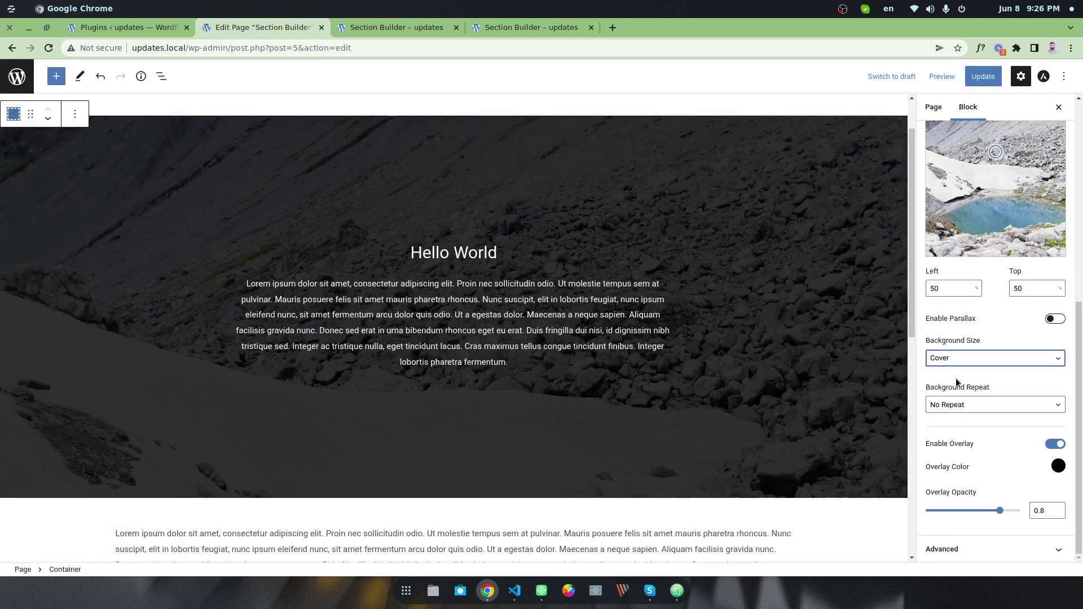
click(985, 77)
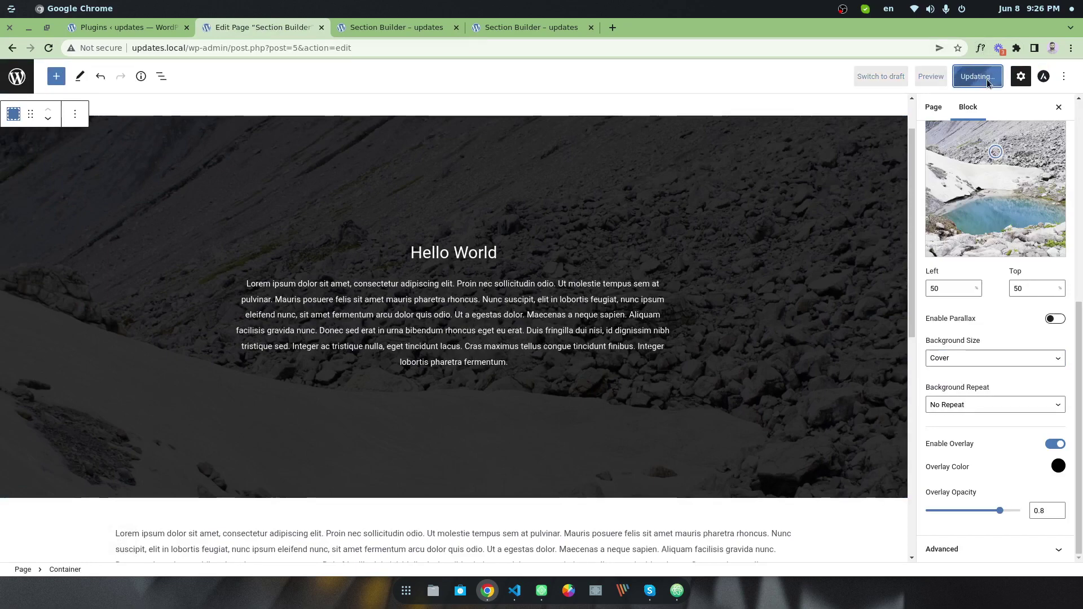
click(408, 31)
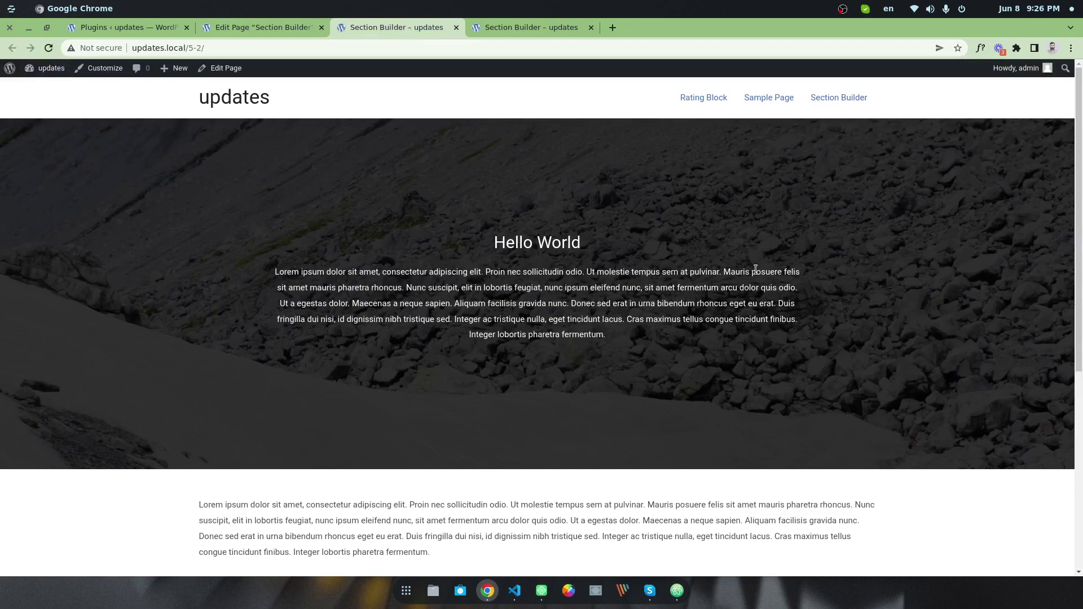
click(259, 32)
Move the background focal point to 52 left, 66 top, then remove the background image
scroll(772, 290, down, 1)
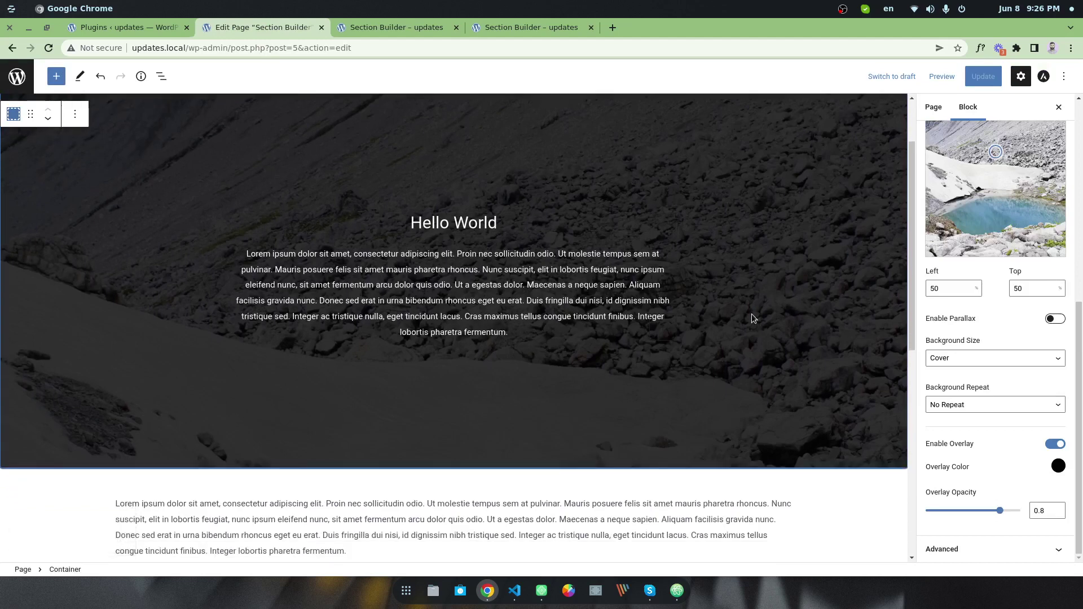
scroll(993, 209, up, 1)
click(990, 198)
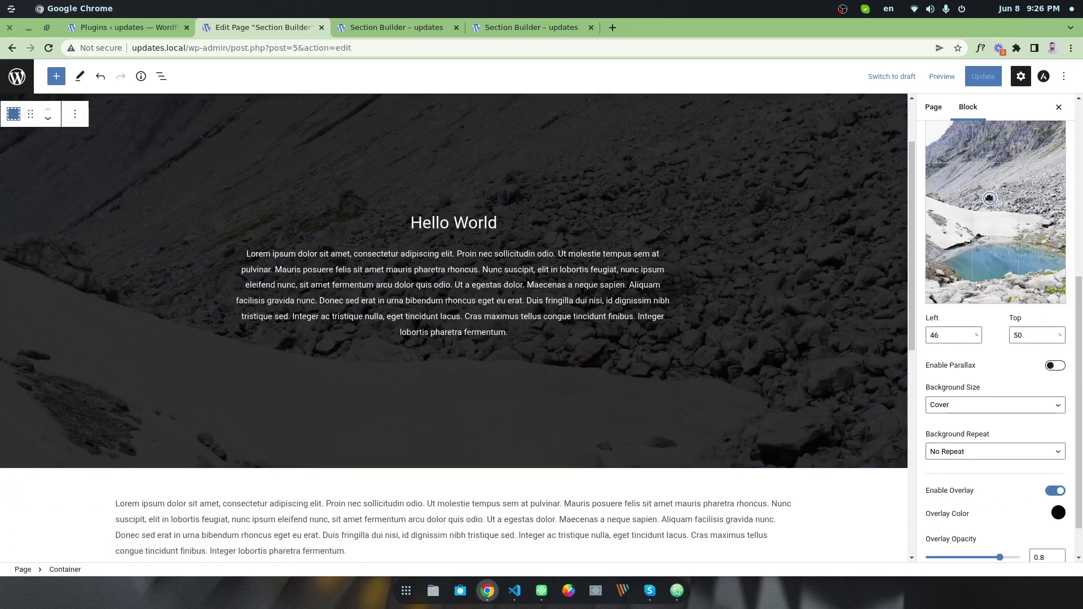
drag(998, 224, 998, 231)
scroll(1064, 244, up, 3)
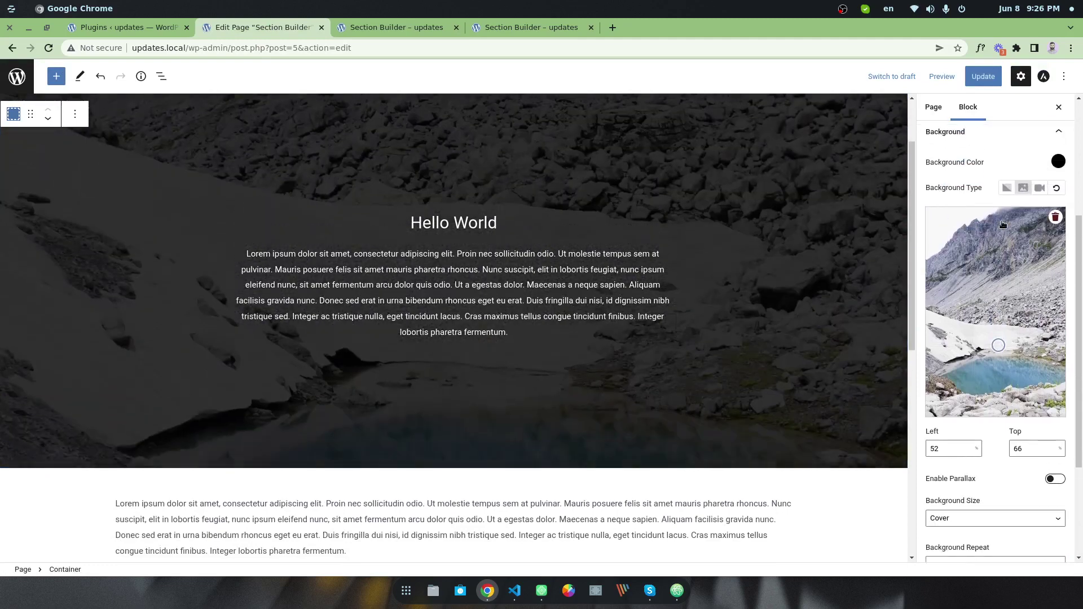
click(1055, 252)
Choose the dusk mountain photo from the Media Library as the container background
click(1008, 297)
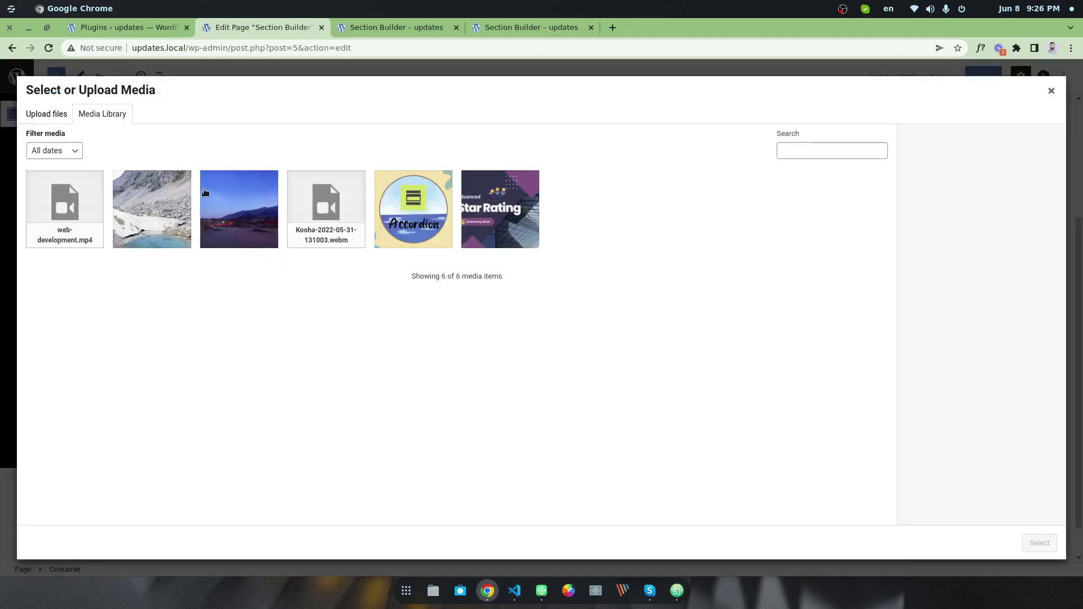
click(227, 219)
click(1038, 543)
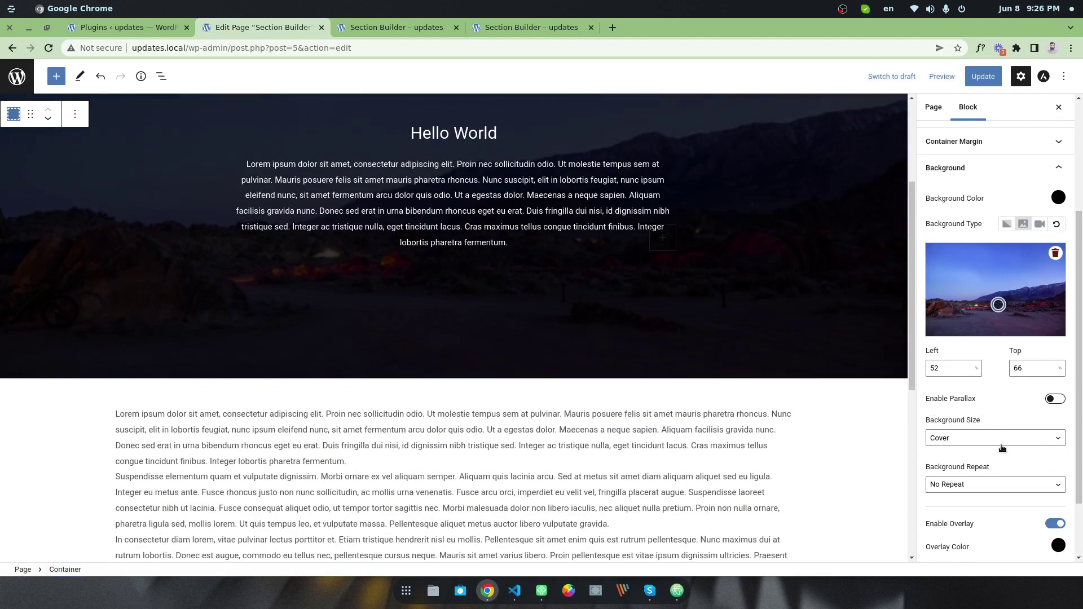
Enable parallax on the background, update the page and switch to the live page
scroll(766, 360, up, 5)
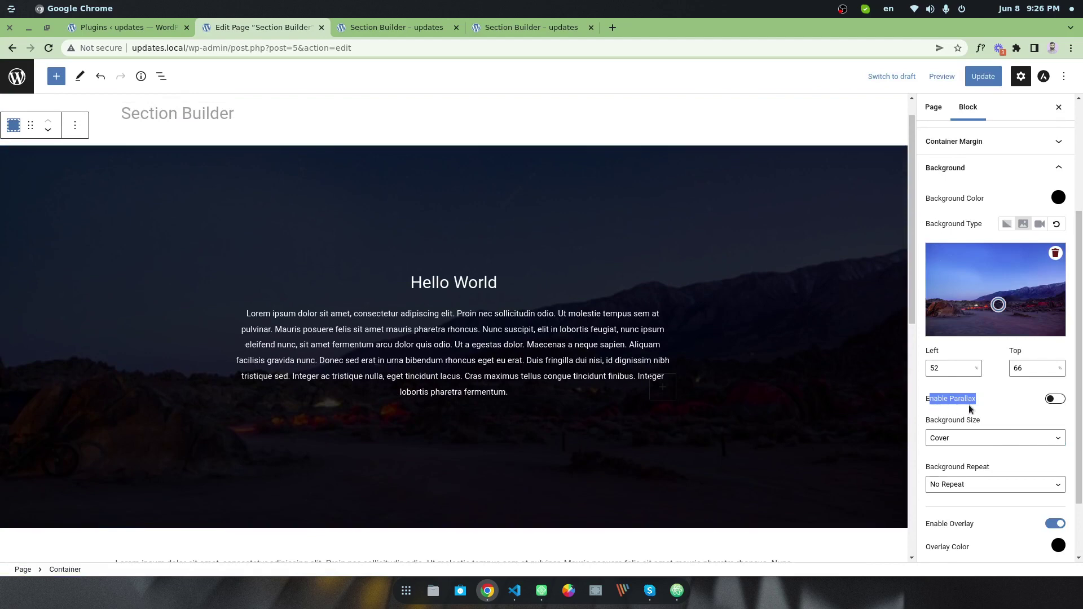
click(1053, 400)
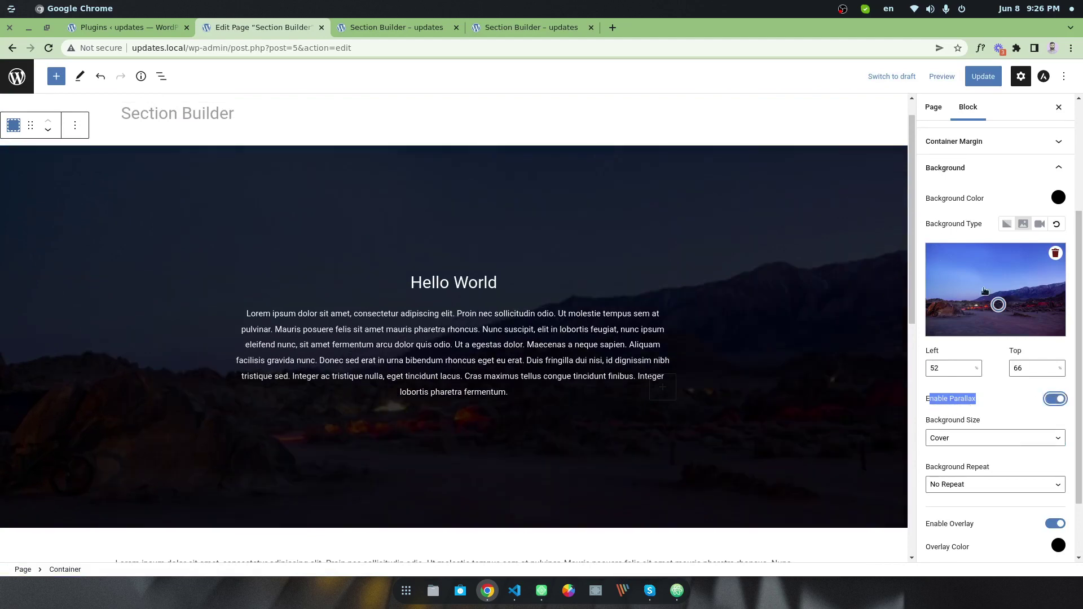
click(991, 72)
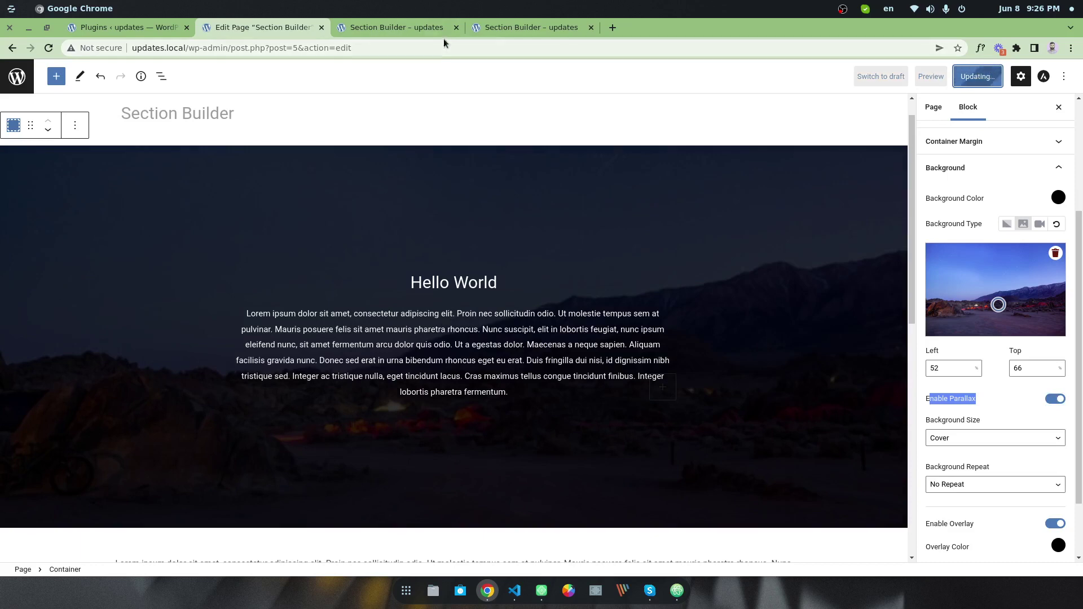
click(415, 32)
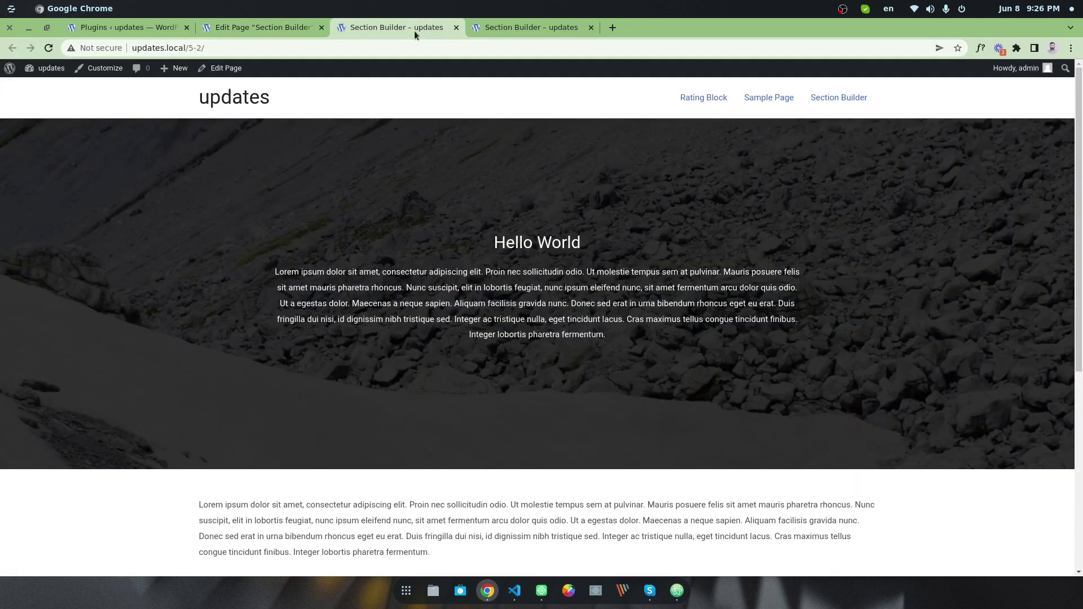
Reload the live page and scroll to check the dusk mountain background's parallax effect
click(55, 50)
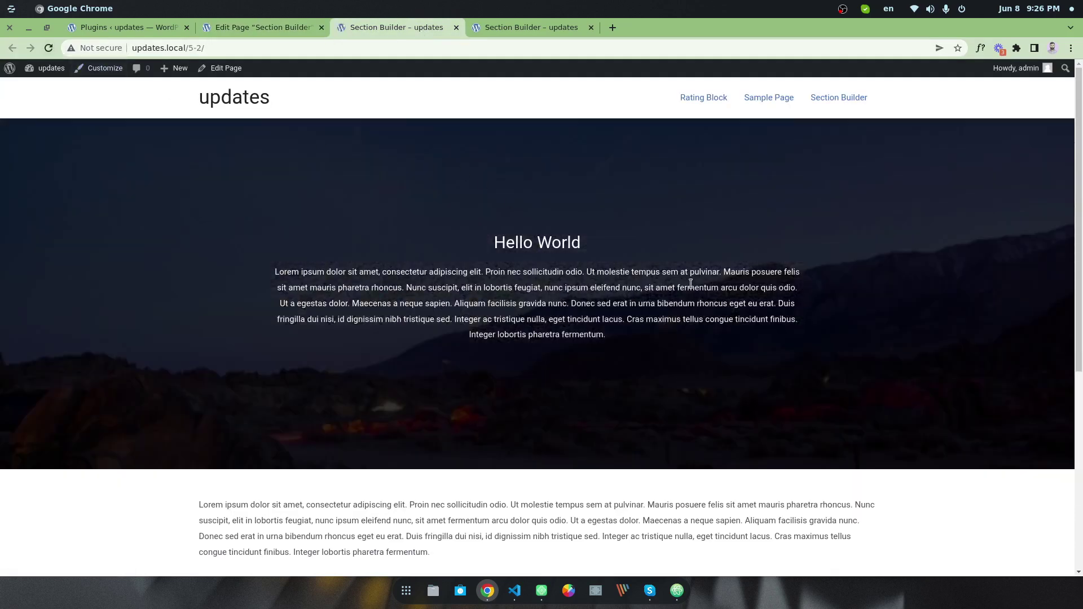
scroll(690, 284, down, 1)
scroll(691, 283, up, 1)
scroll(692, 282, down, 1)
scroll(705, 290, up, 1)
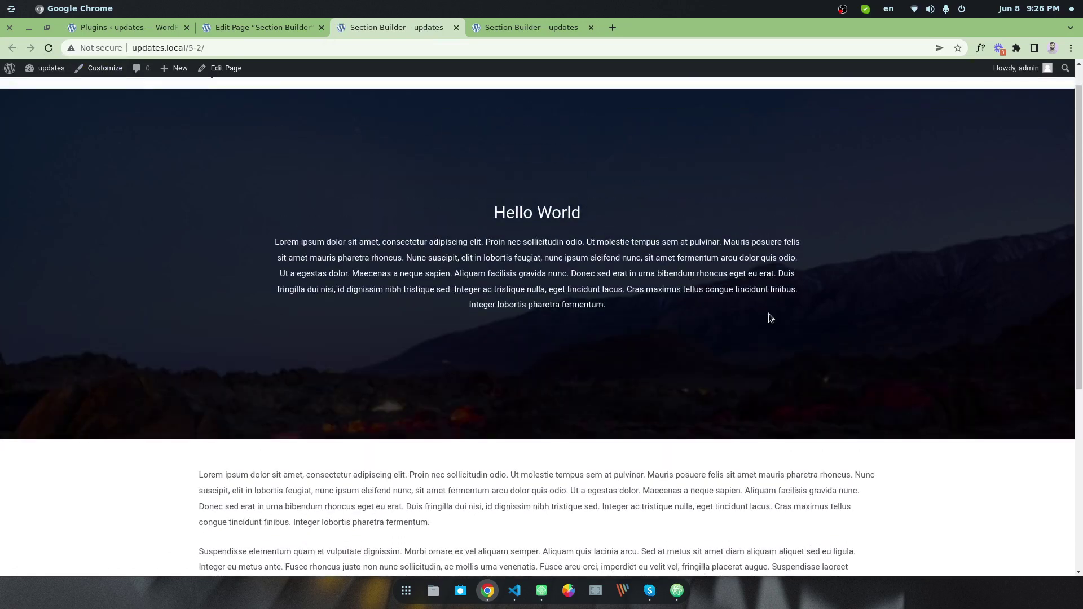
drag(1072, 249, 1069, 220)
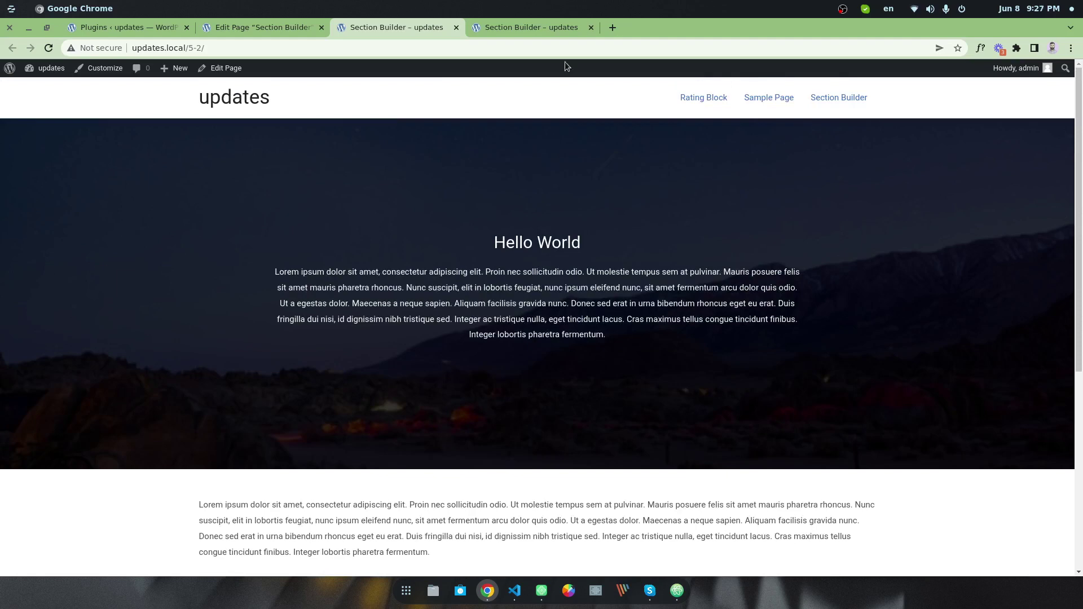
Back in the editor, change the container's Background Type to video
click(296, 28)
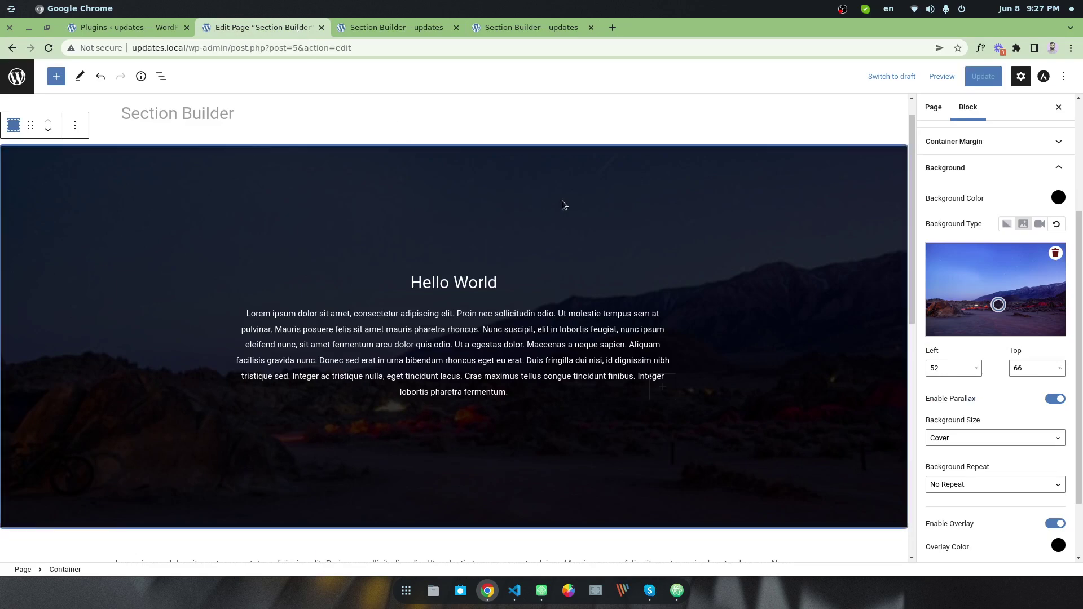
scroll(832, 387, down, 2)
scroll(1006, 467, down, 1)
scroll(1005, 467, up, 4)
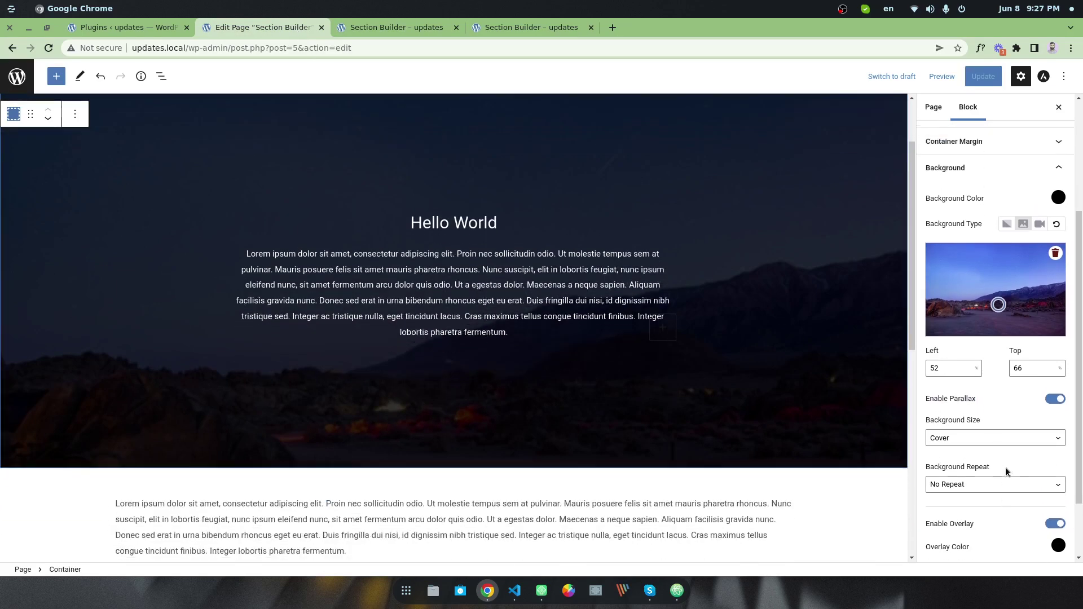
scroll(757, 356, up, 3)
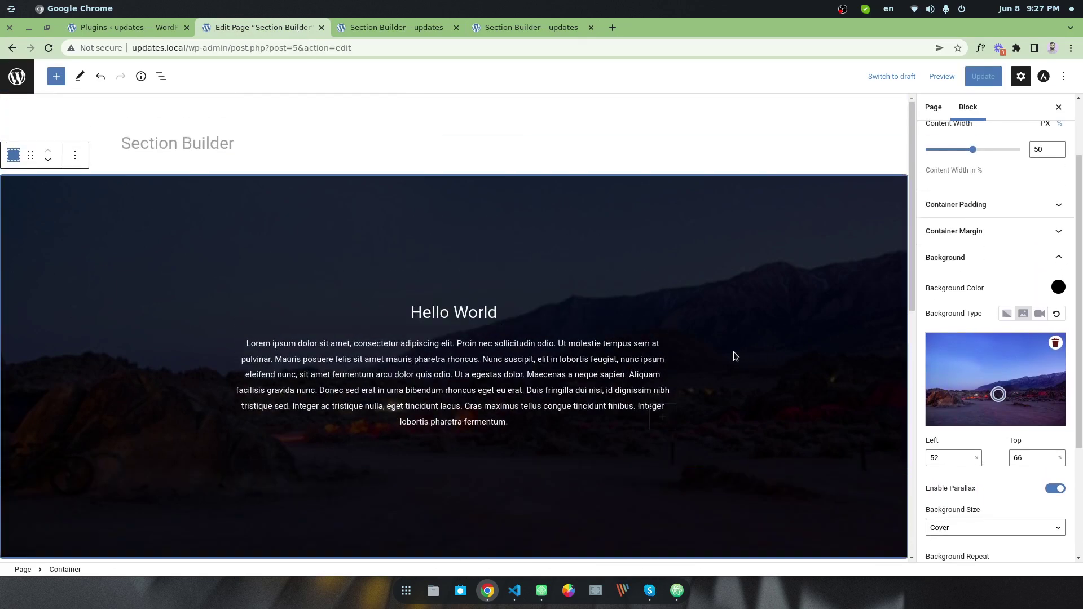
click(1040, 315)
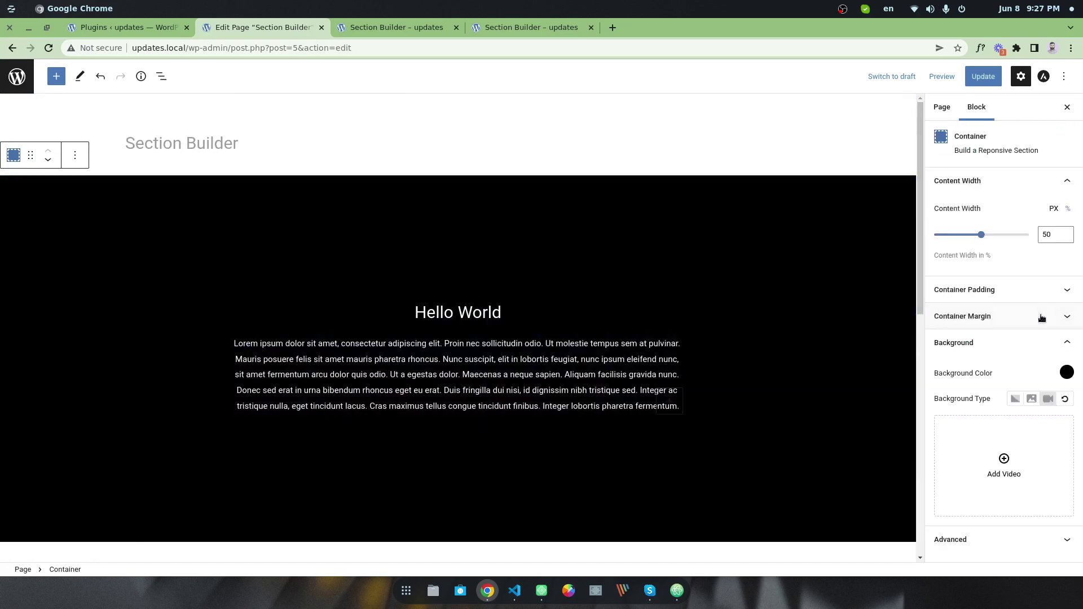
Set web-development.mp4 from the Media Library as the container's background video
click(1004, 460)
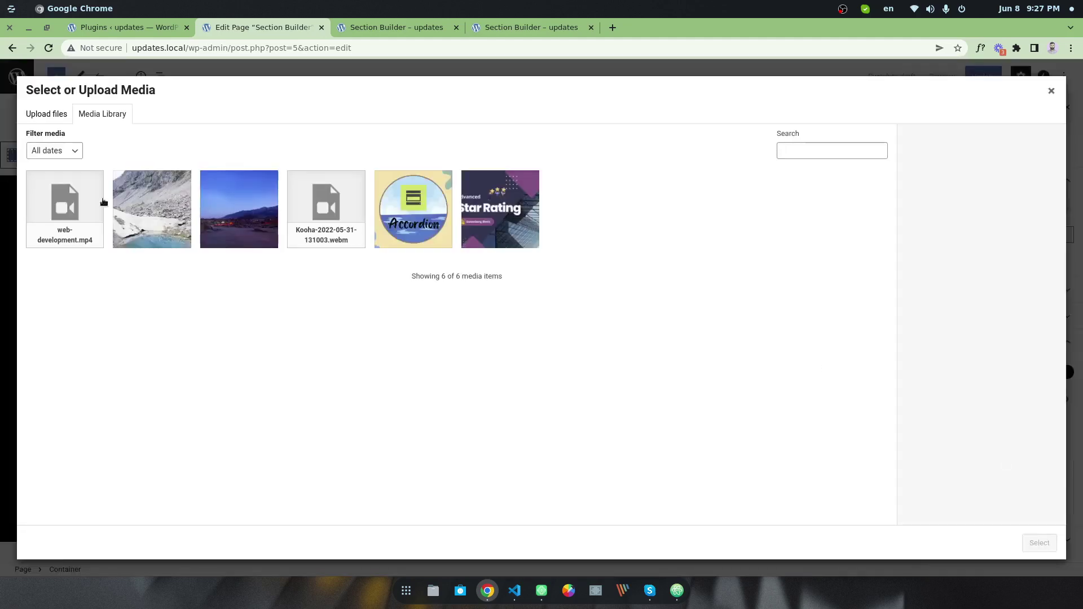
click(55, 223)
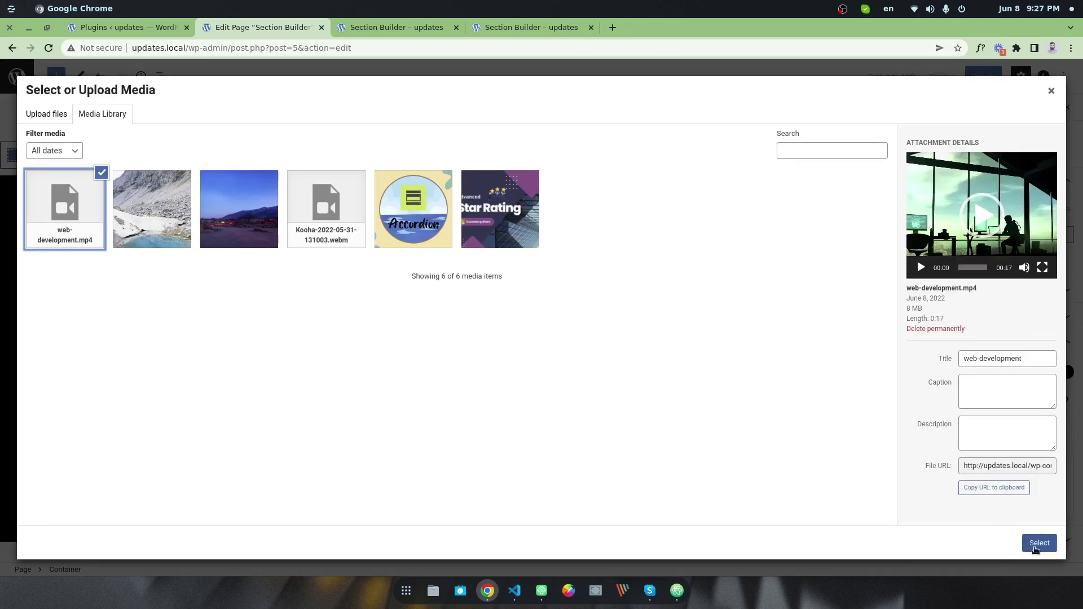
click(1038, 544)
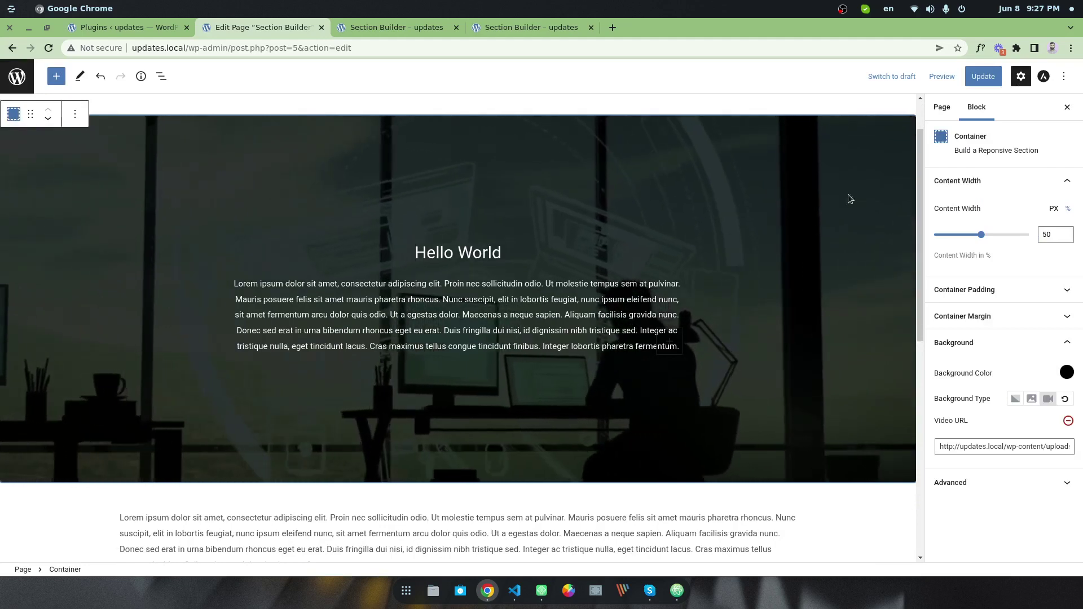
click(1068, 421)
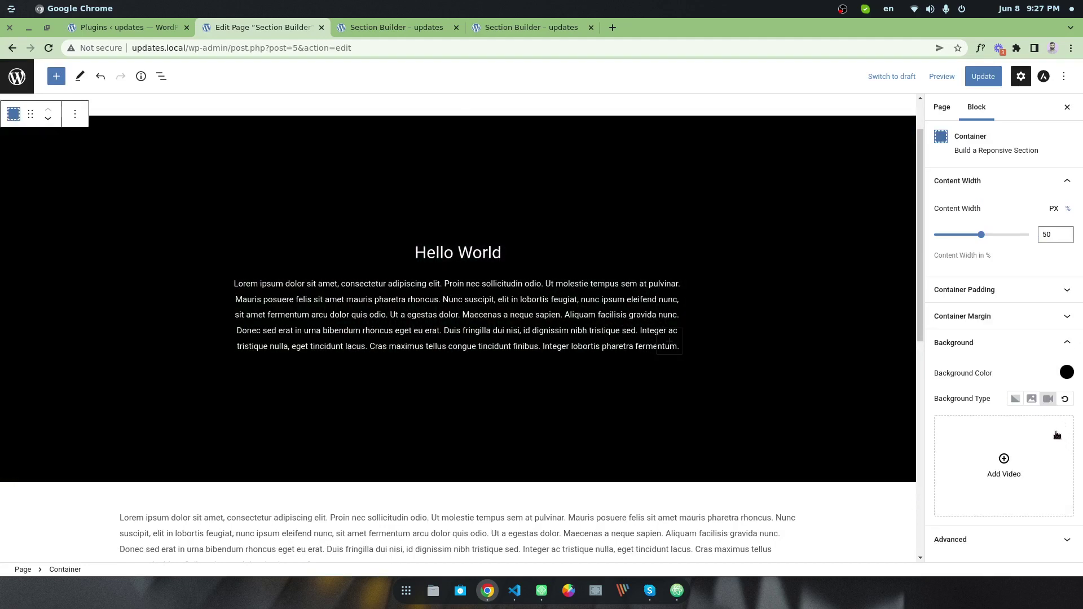
click(1019, 433)
click(330, 234)
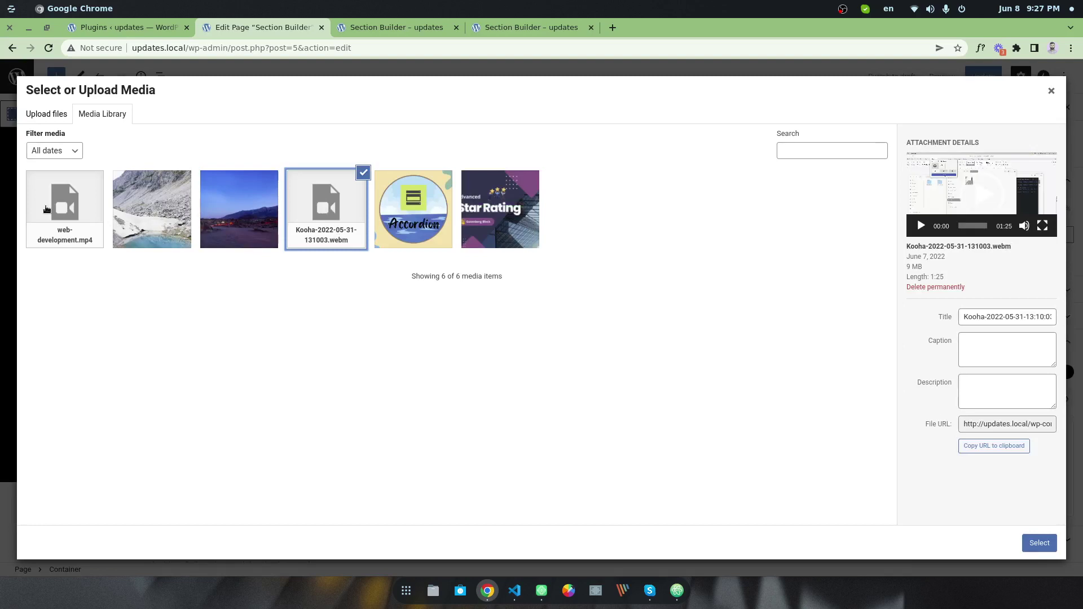
click(65, 209)
click(1040, 544)
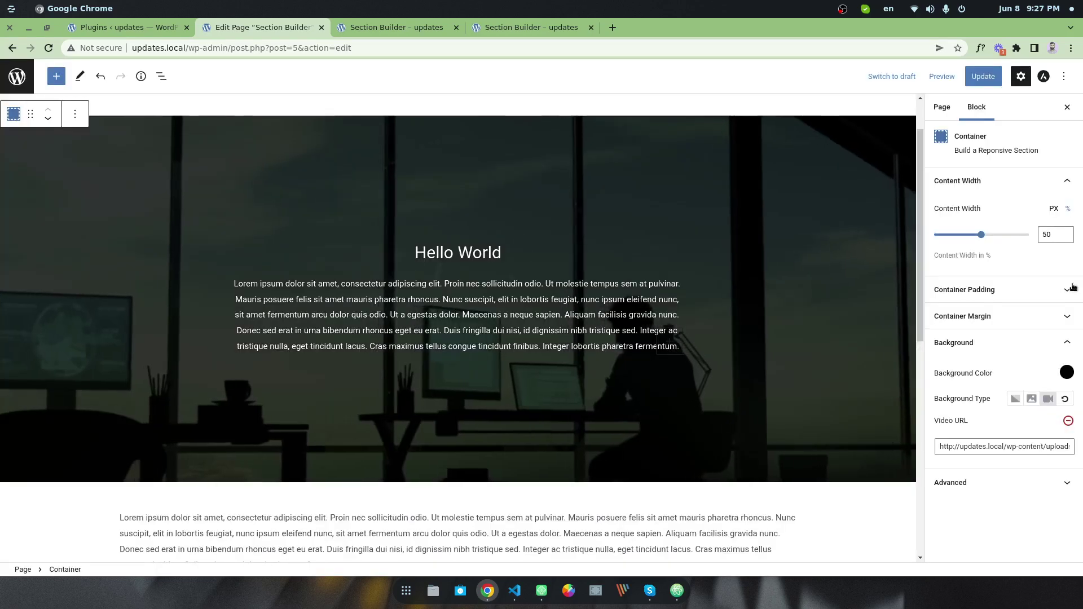
Update the page and reload the live page
click(985, 80)
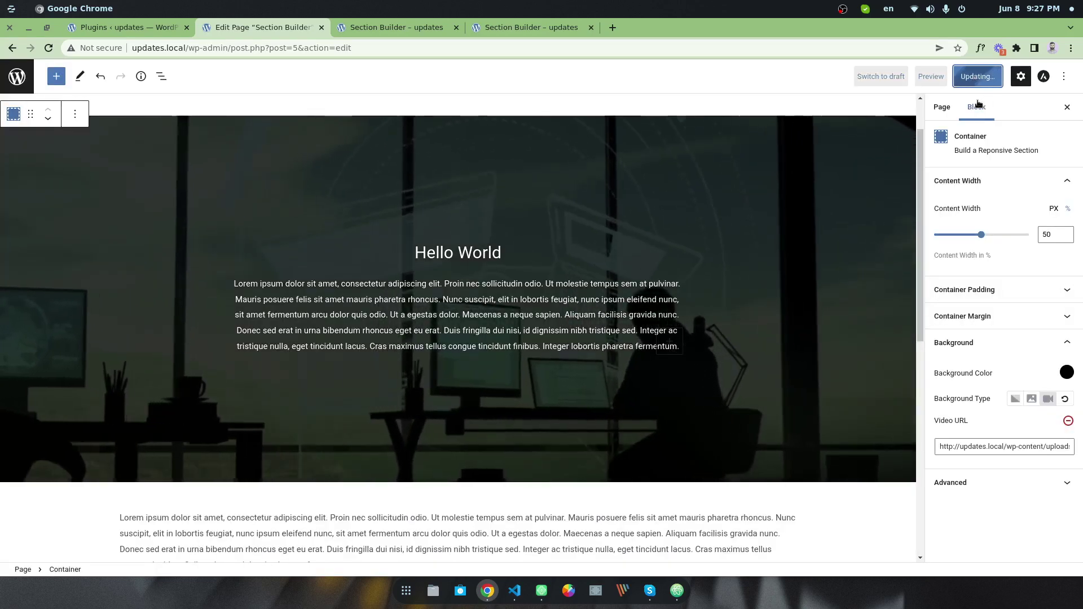
click(375, 26)
click(48, 49)
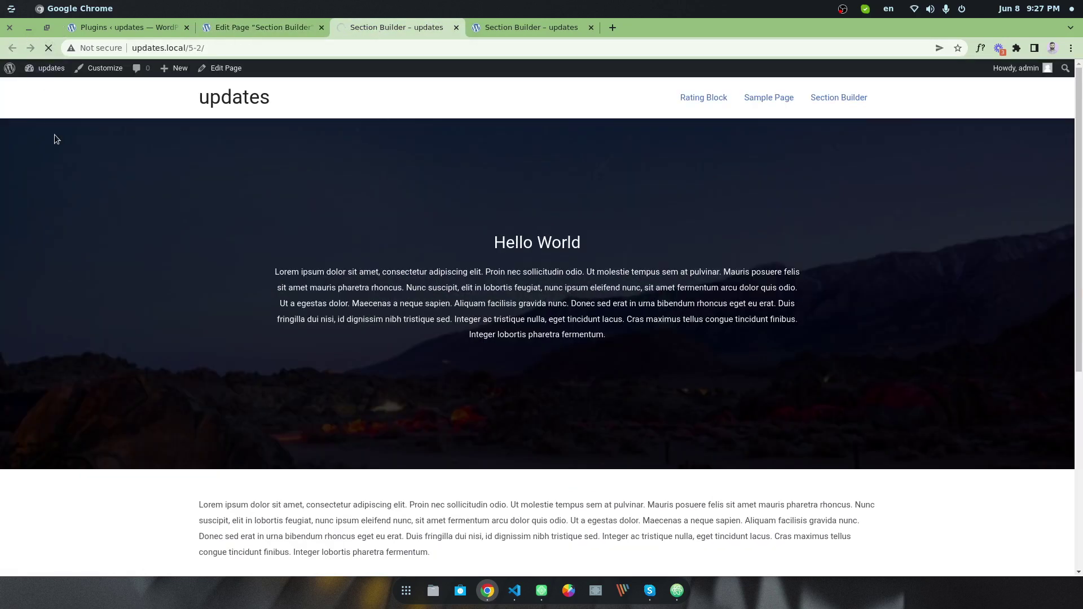